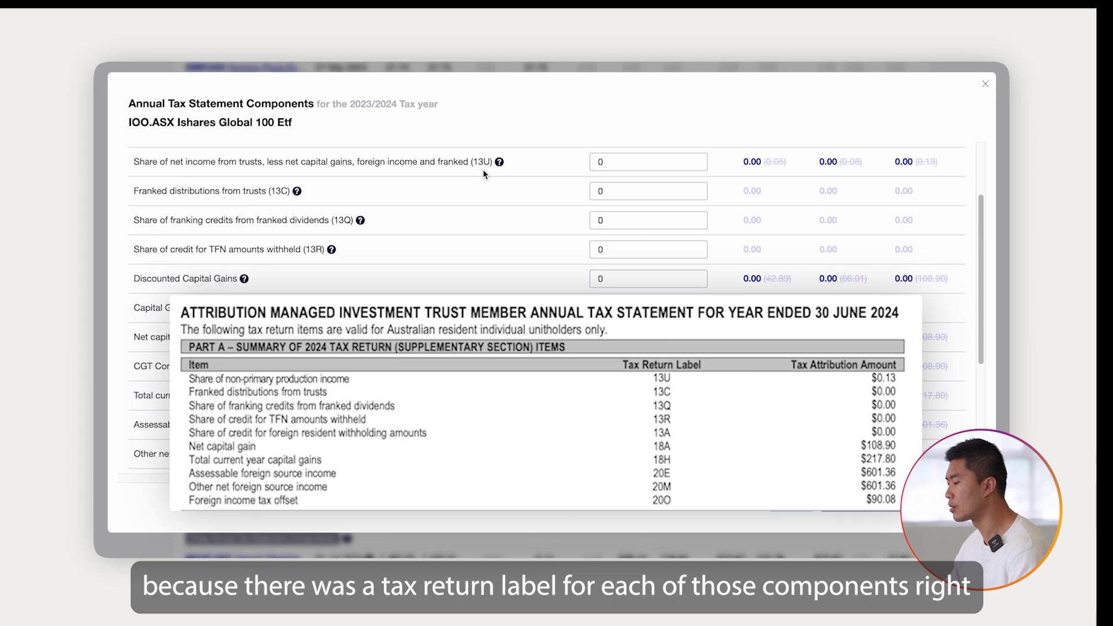
Step: Set the share of net income from trusts (13U) to 0.13 for the IOO.ASX holding
left_click(617, 165)
type(".13")
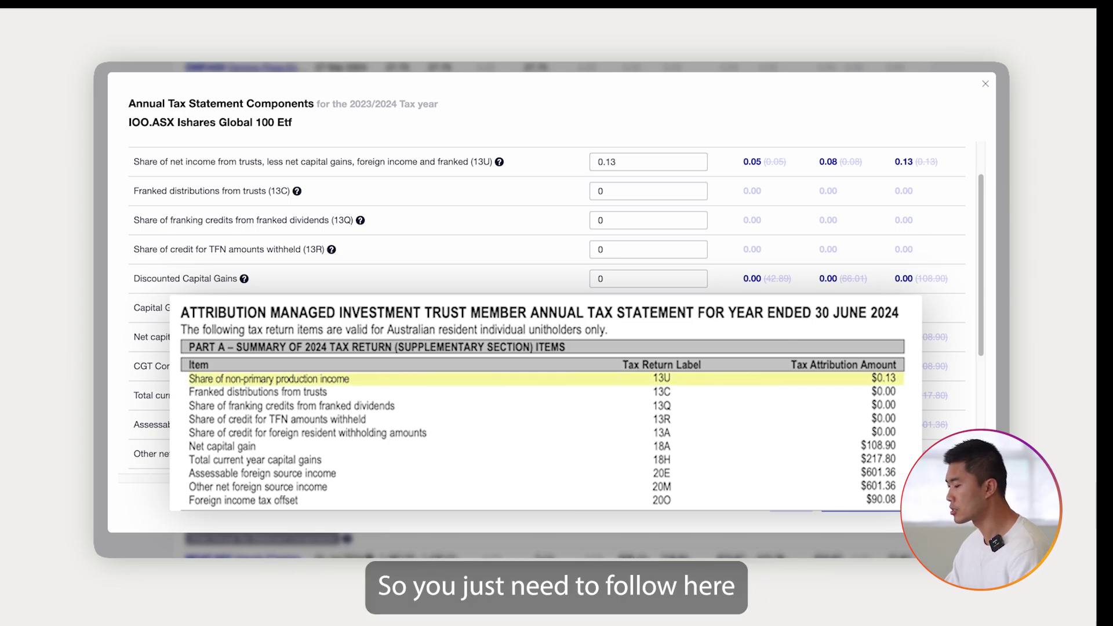
left_click(654, 163)
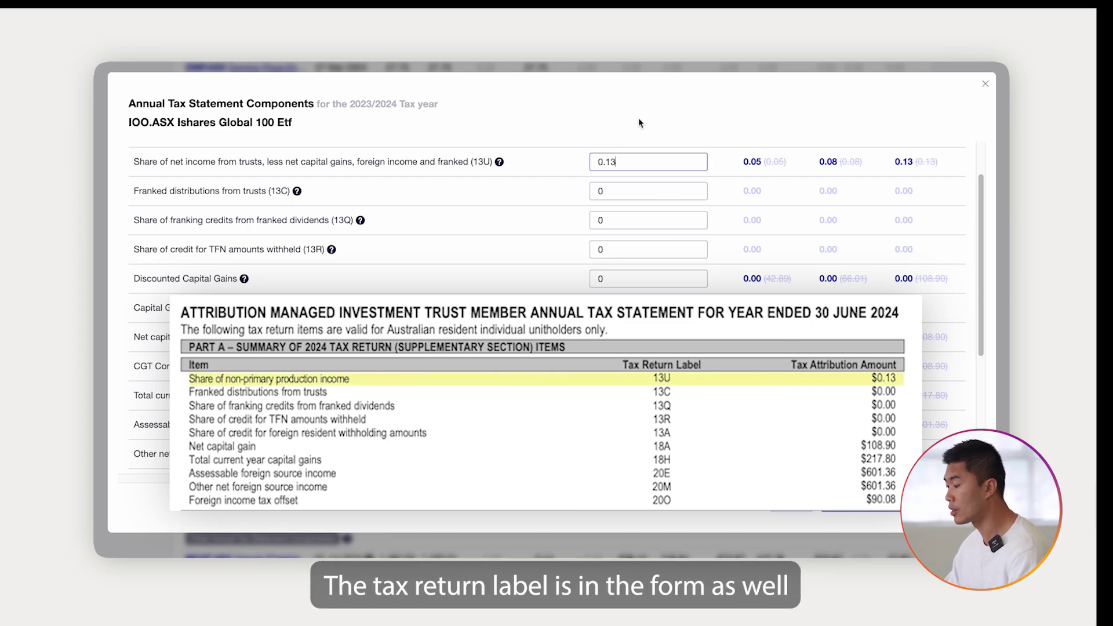
scroll(665, 147, "down", 2)
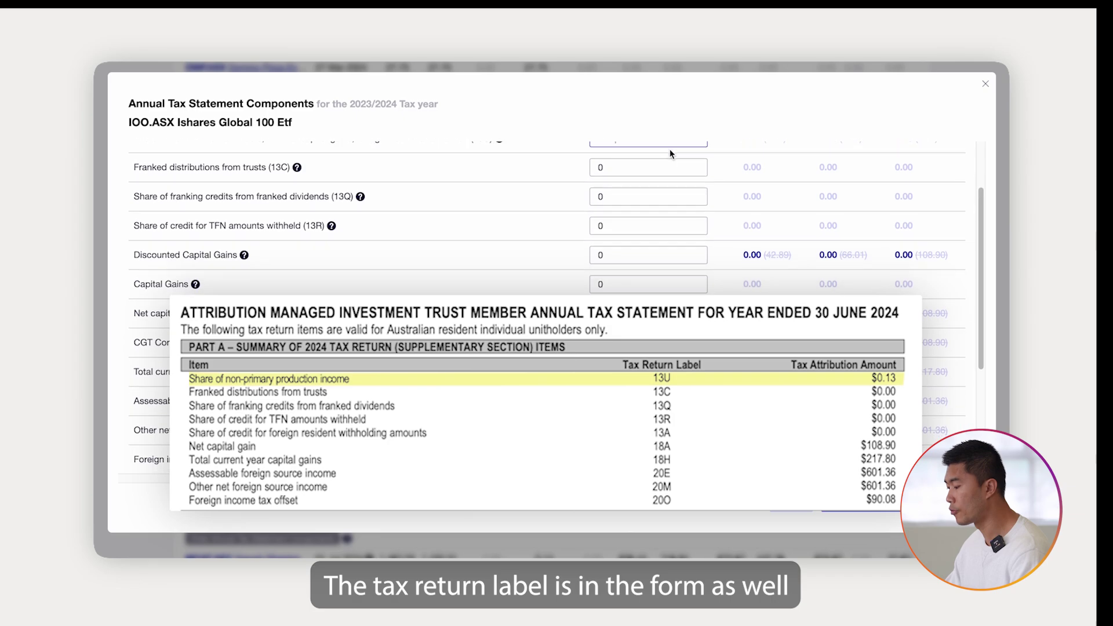
scroll(669, 149, "up", 2)
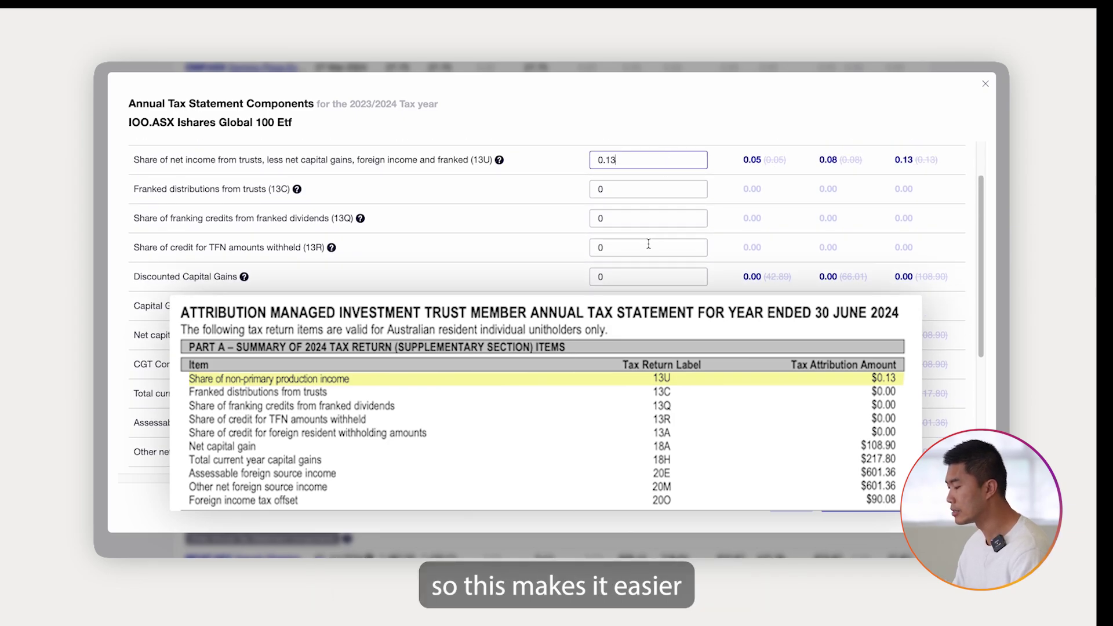
Step: Leave the zero-amount components unchanged and set Assessable foreign source income (20E) to 601.36
scroll(646, 249, "down", 3)
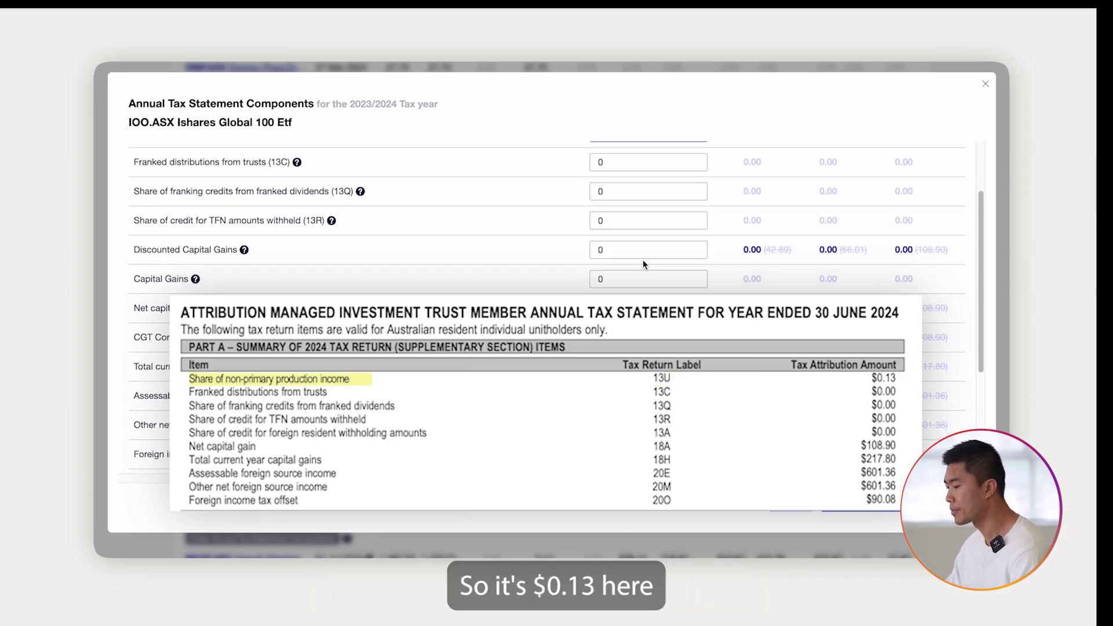
scroll(642, 268, "down", 1)
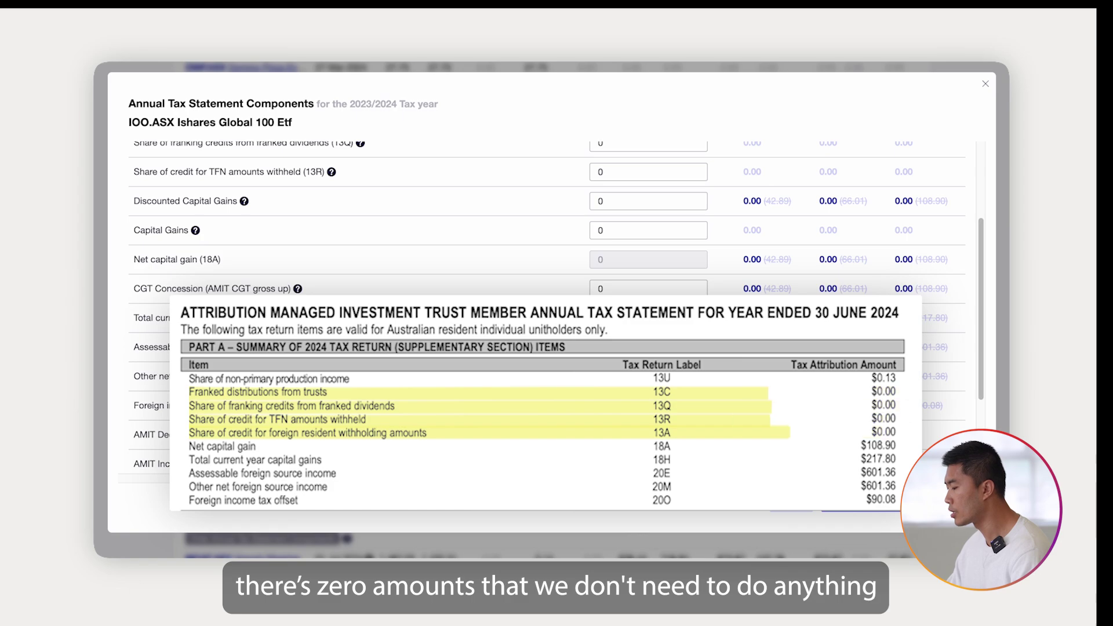
scroll(545, 220, "down", 1)
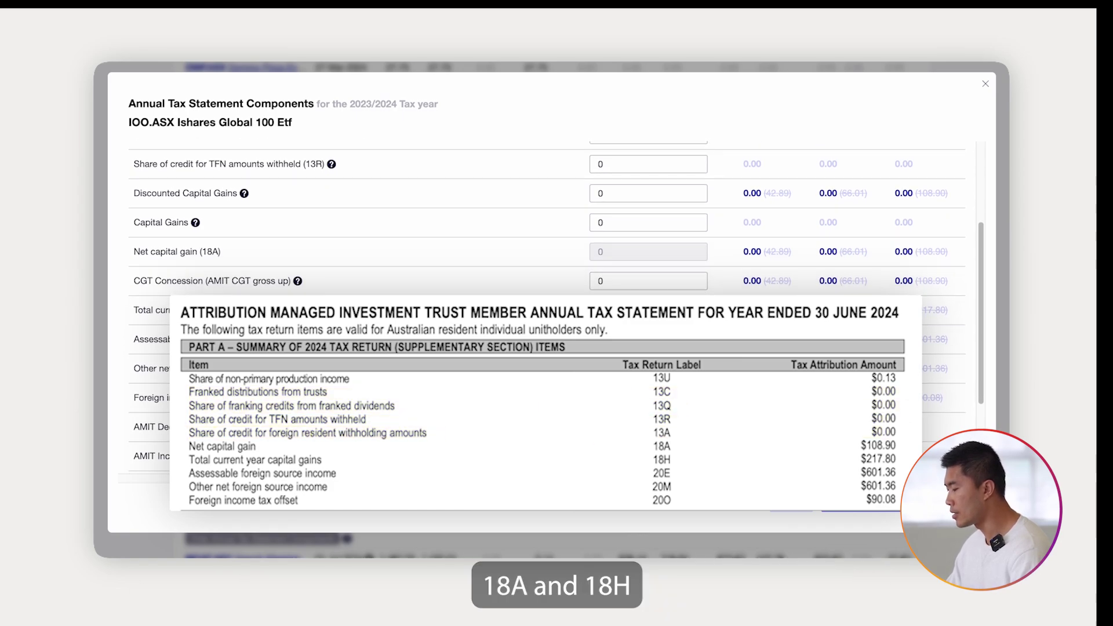
scroll(545, 221, "down", 1)
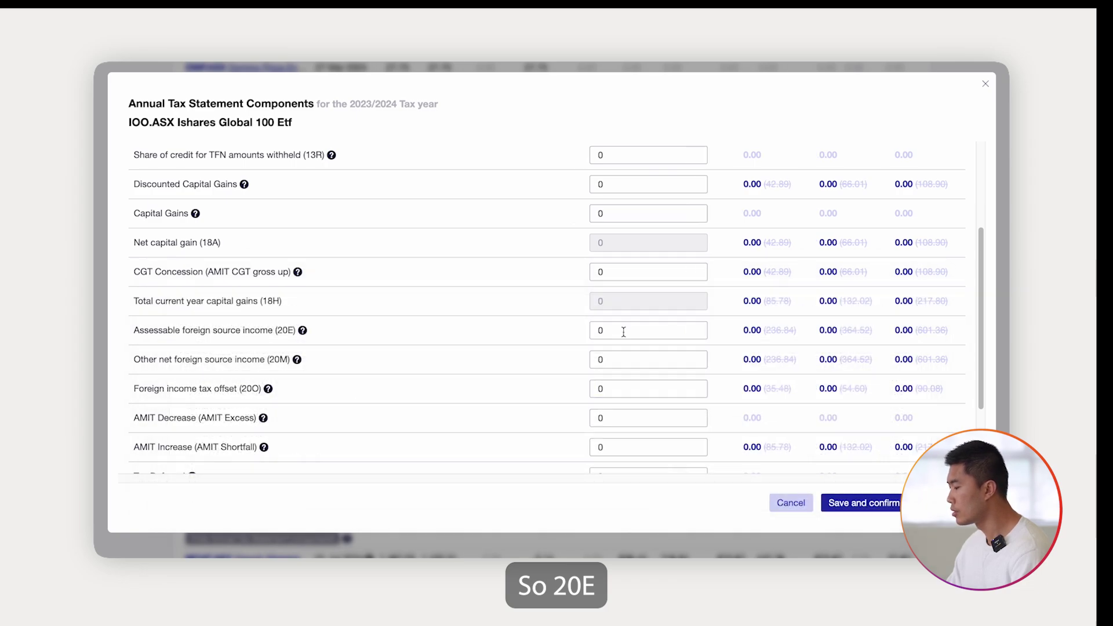
left_click(623, 332)
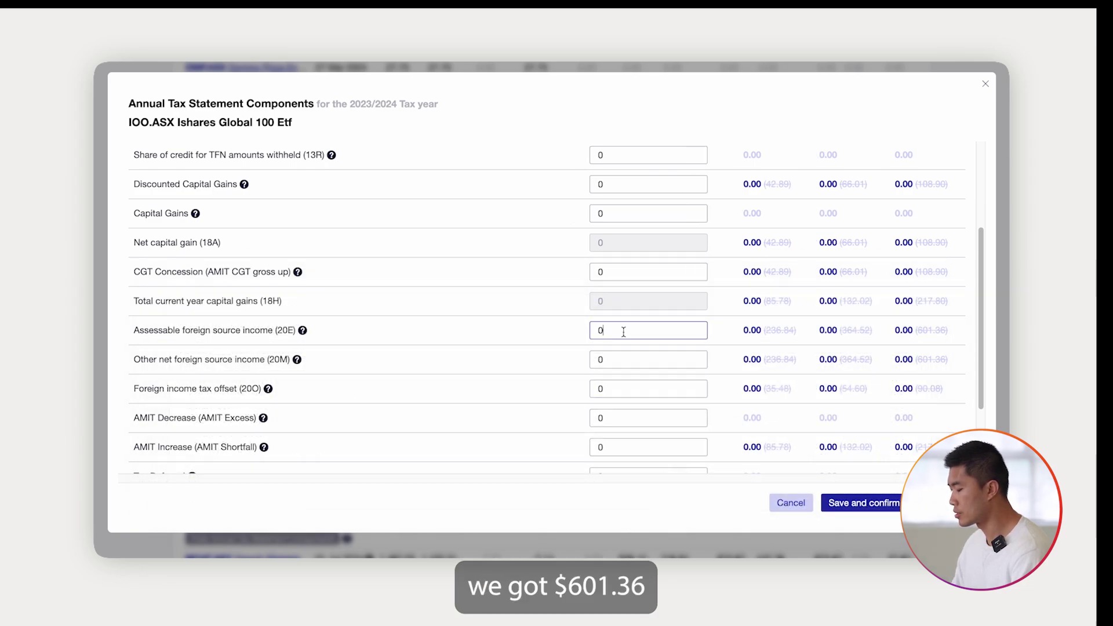
key("BackSpace")
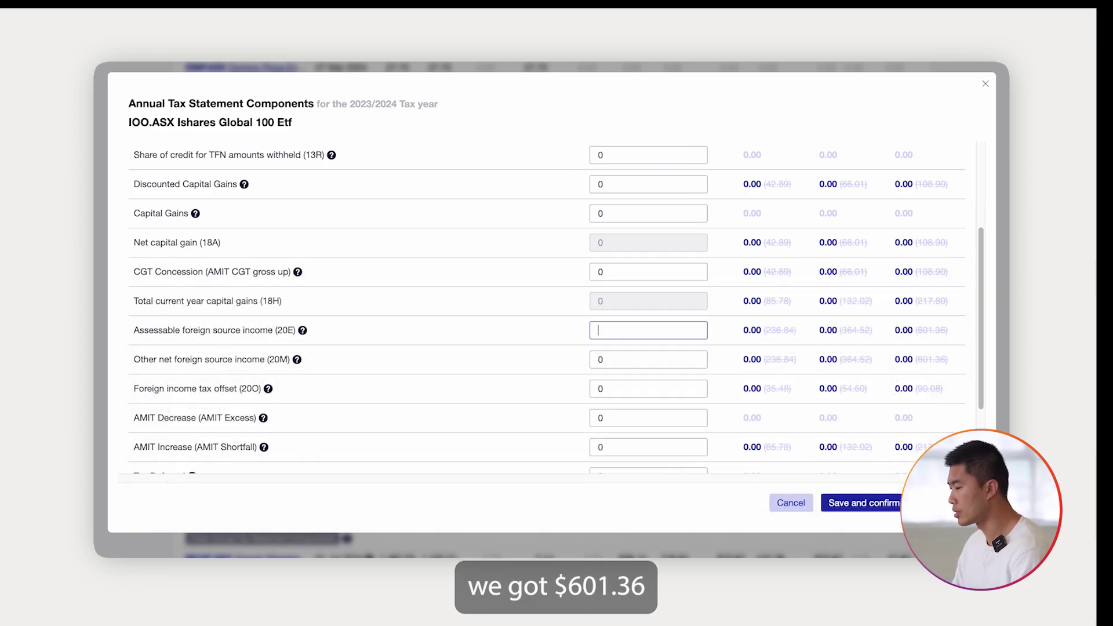
type("601")
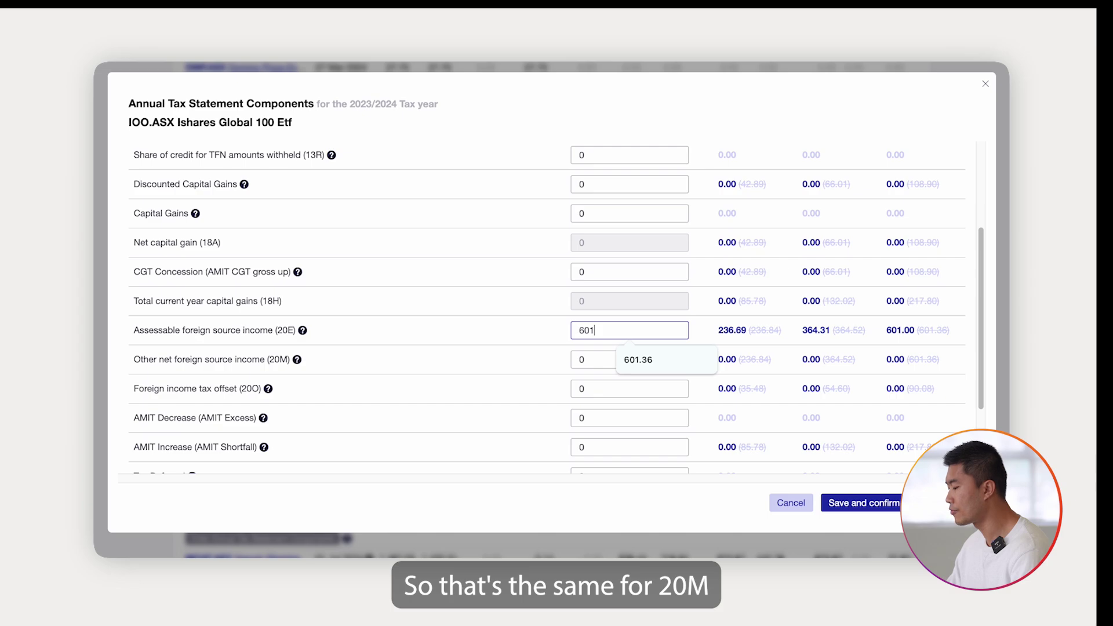
type(".36")
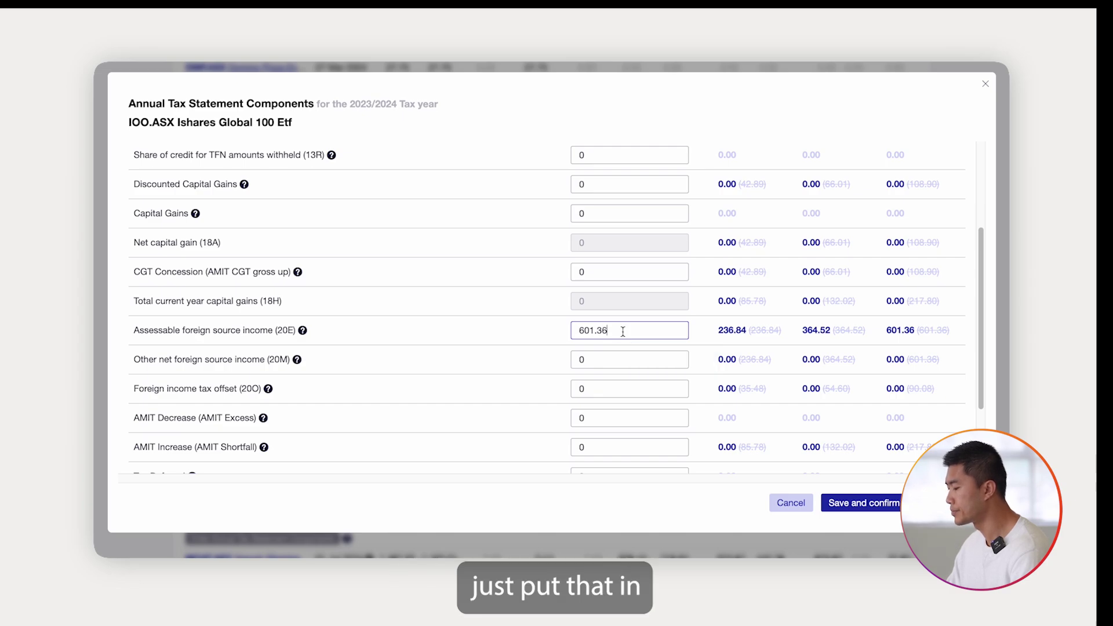
Step: Copy the 601.36 amount from Assessable foreign source income (20E) into Other net foreign source income (20M)
left_click_drag(623, 331, 557, 336)
key("ctrl+c")
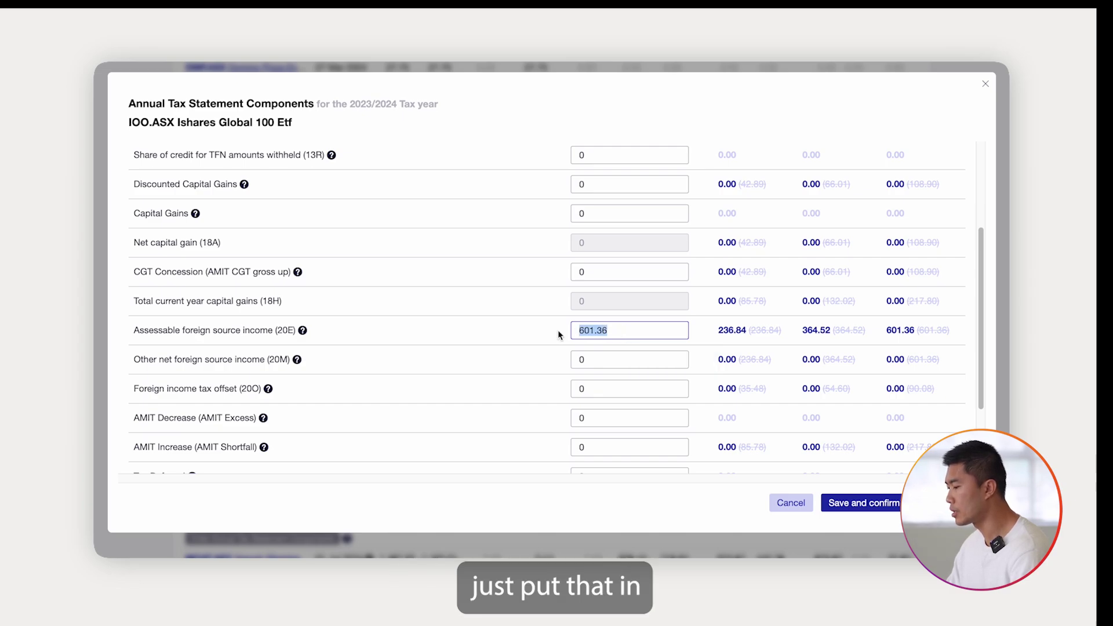
left_click(595, 360)
double_click(595, 360)
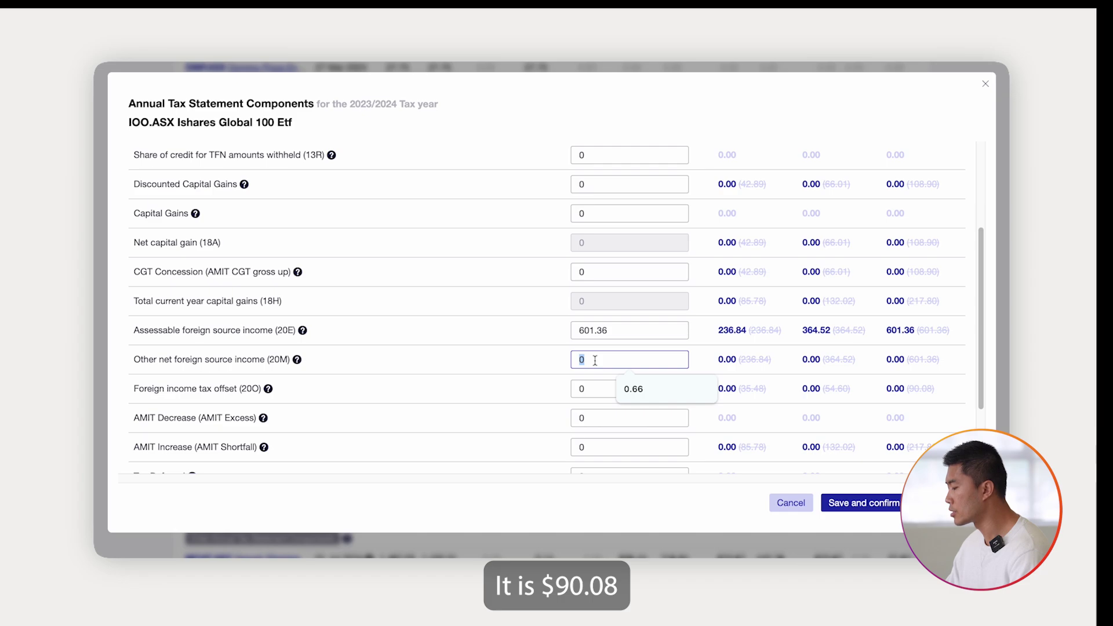
key("ctrl+v")
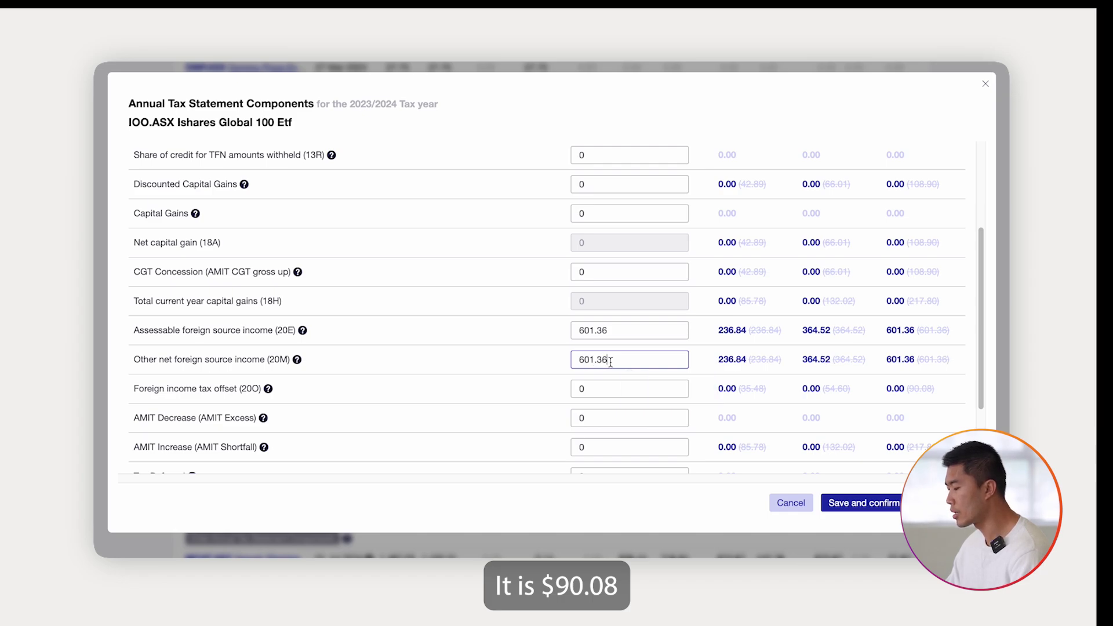
Step: Set the Foreign income tax offset (20O) to 90.08
left_click(594, 389)
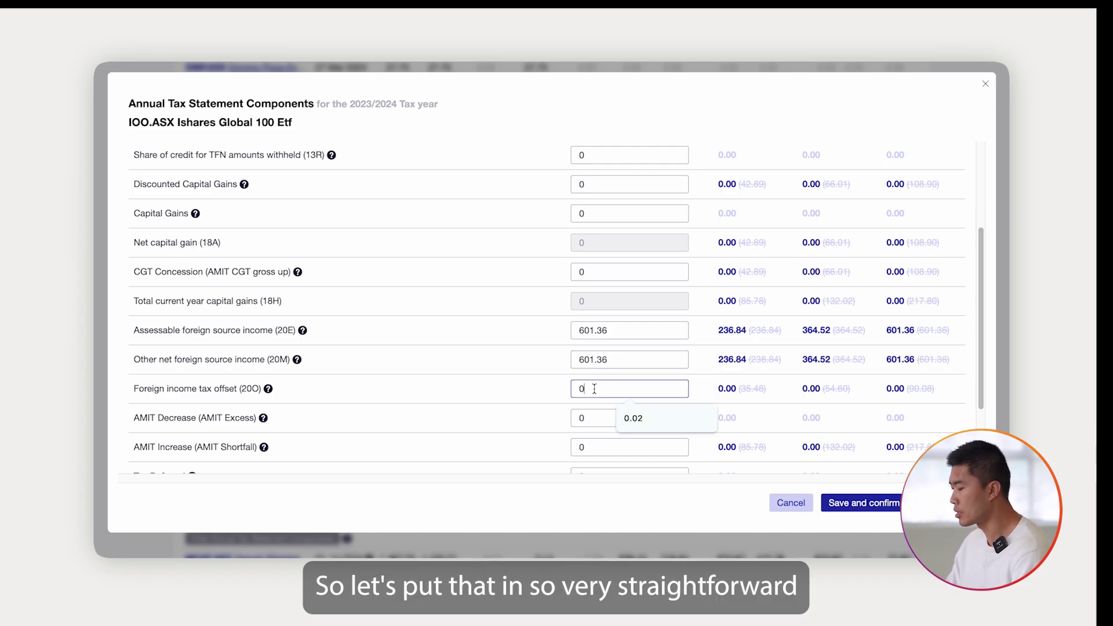
key("BackSpace")
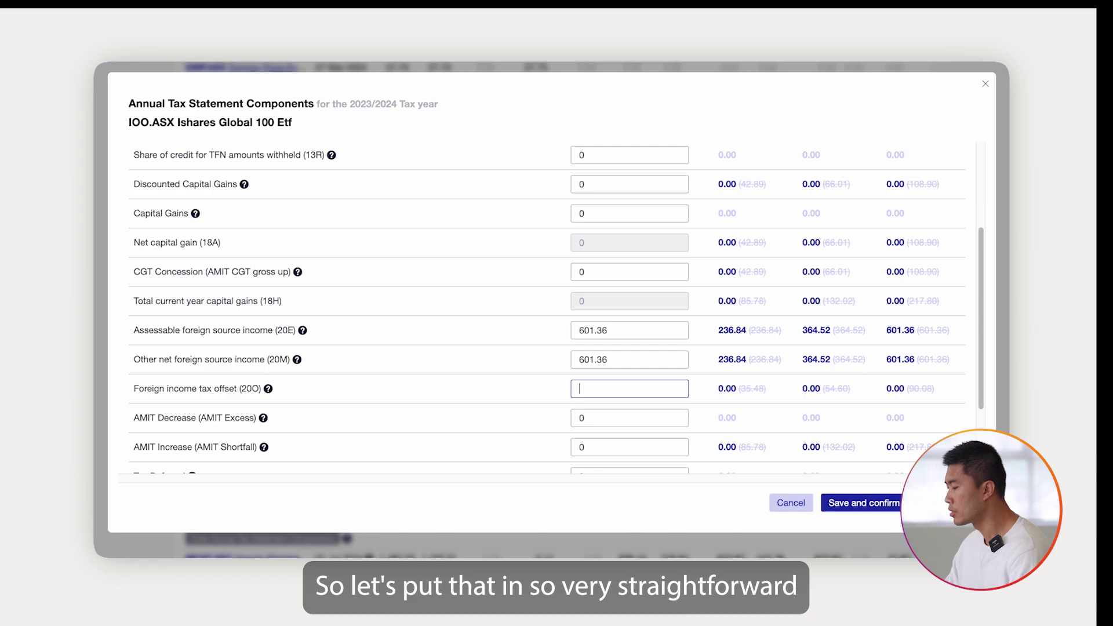
type("90.08")
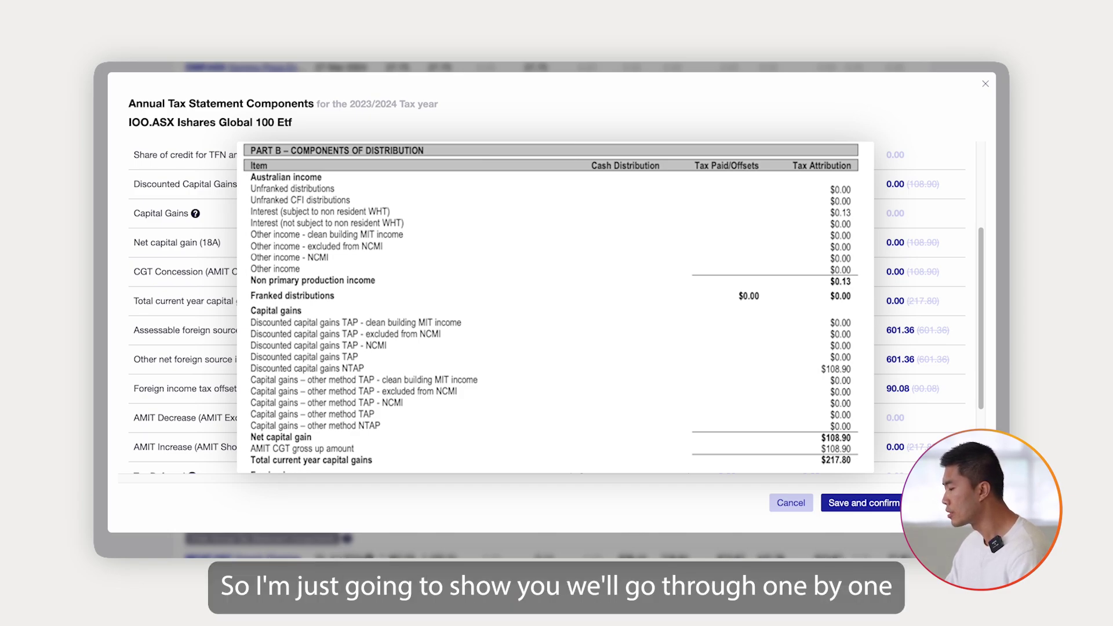
Step: Enter the statement's discounted capital gains NTAP amount, 108.90, as the Discounted Capital Gains component
scroll(547, 308, "down", 1)
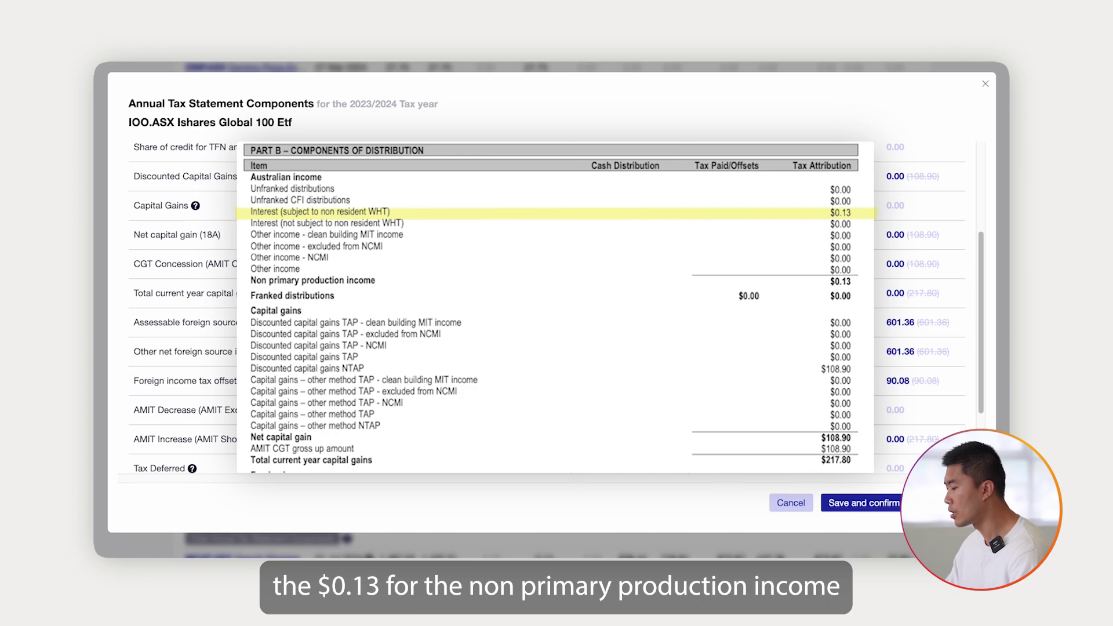
scroll(546, 307, "down", 1)
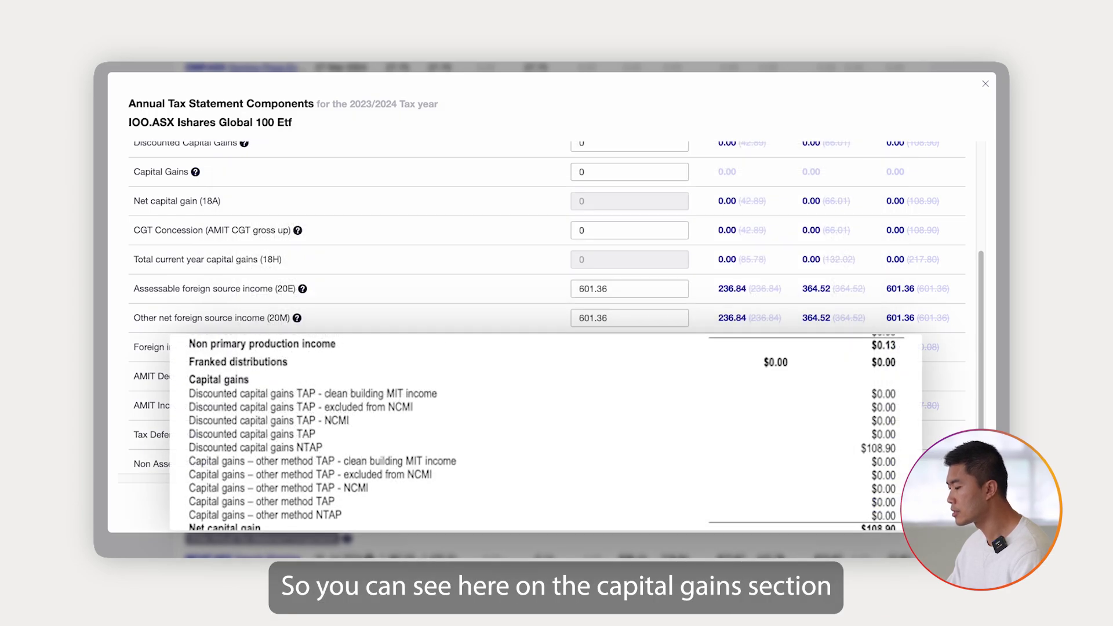
scroll(668, 329, "up", 5)
scroll(668, 329, "up", 1)
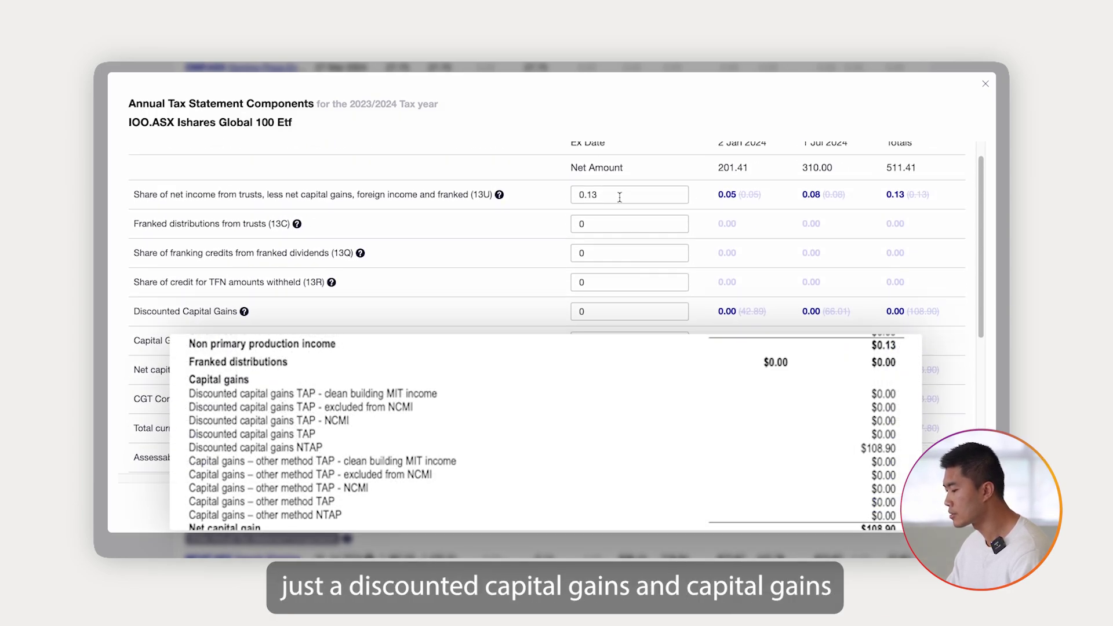
left_click(619, 197)
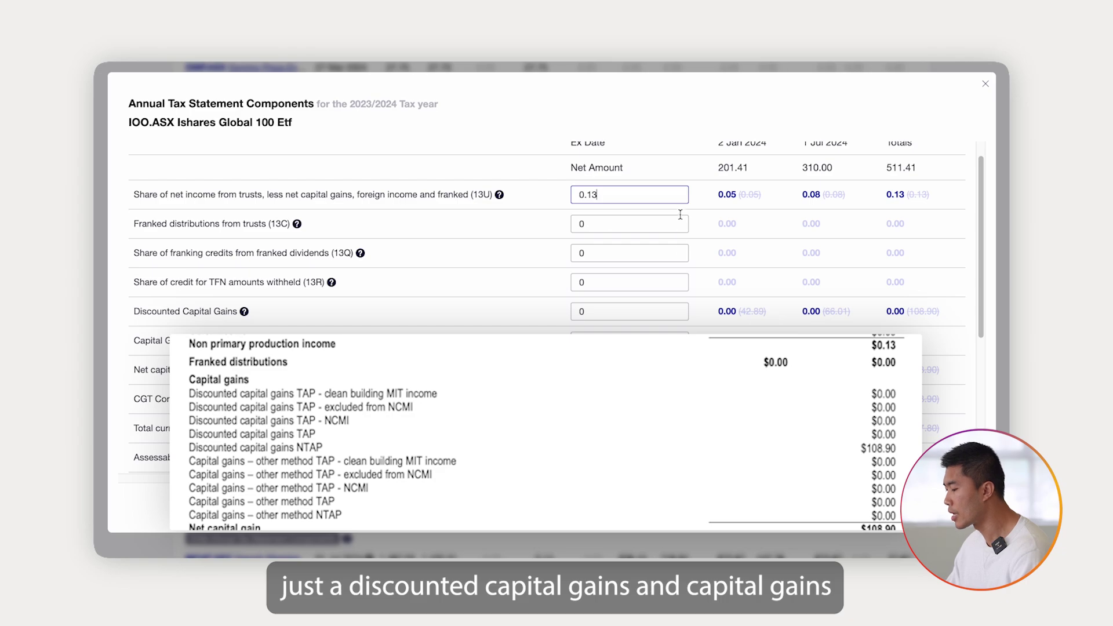
left_click(679, 173)
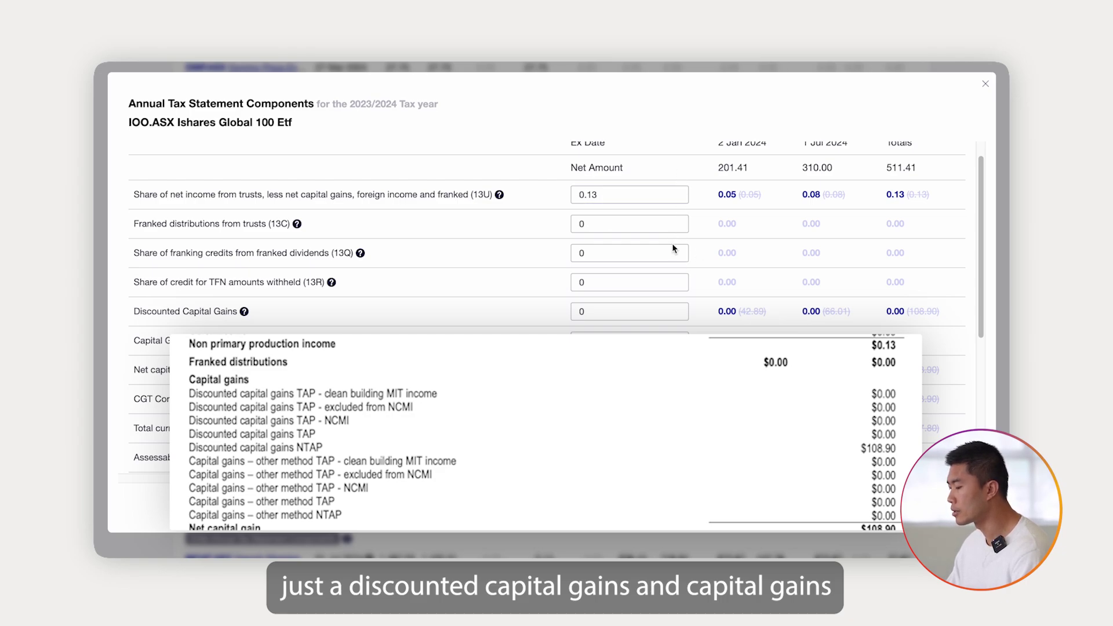
scroll(667, 266, "down", 2)
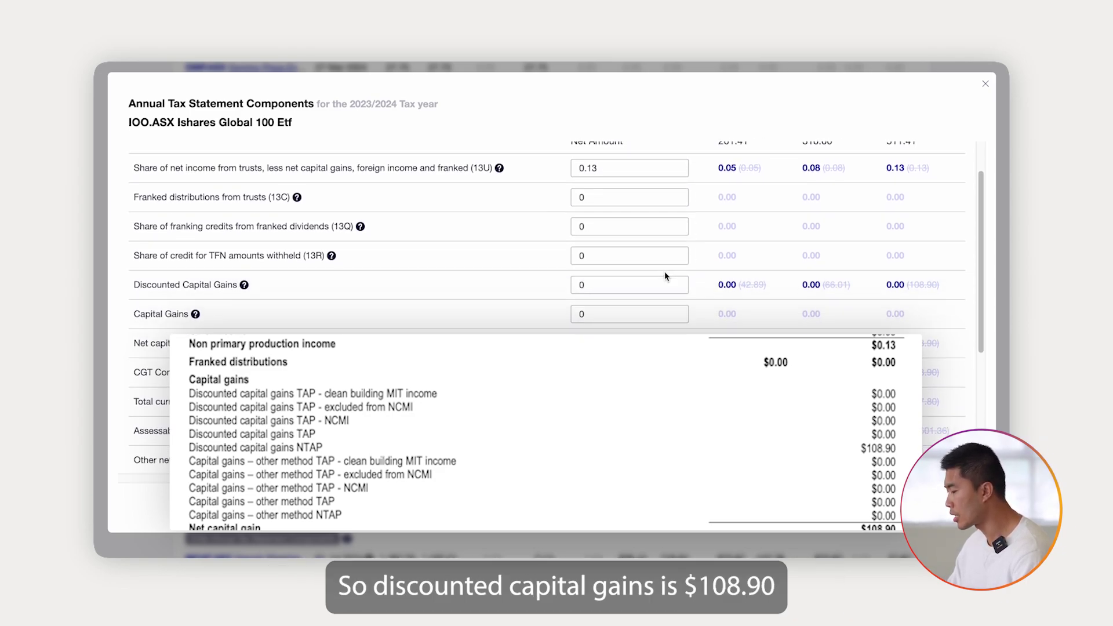
scroll(666, 275, "down", 1)
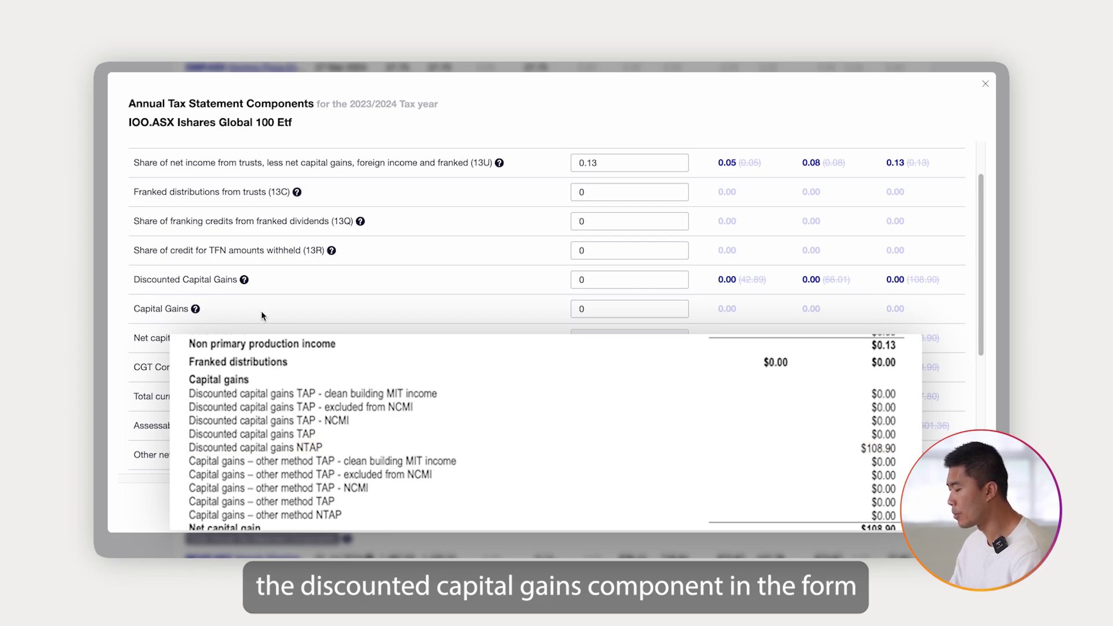
left_click(629, 280)
type("108.90")
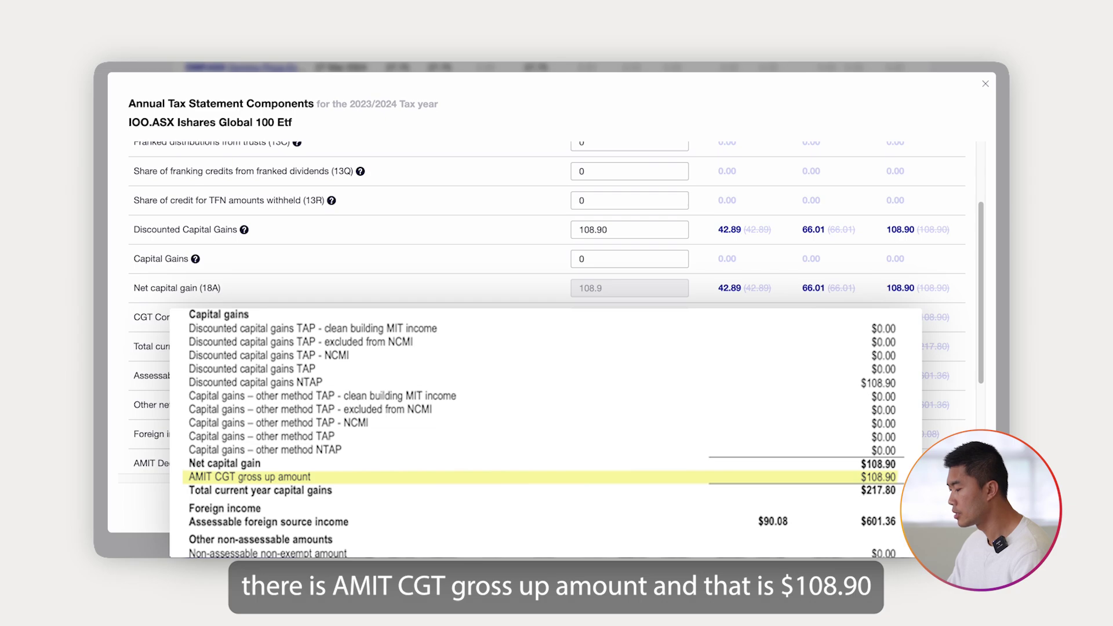
Step: Check the capital gains labels 18A and 18H, the AMIT amounts and the recalculated net amount against the tax statement
scroll(795, 372, "down", 3)
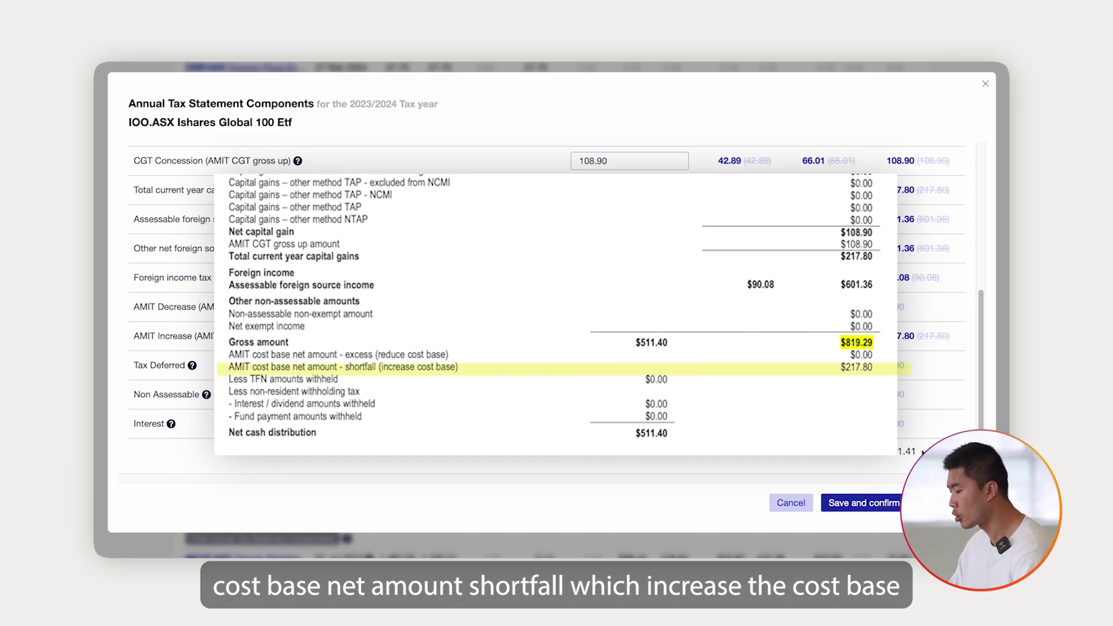
scroll(882, 454, "up", 5)
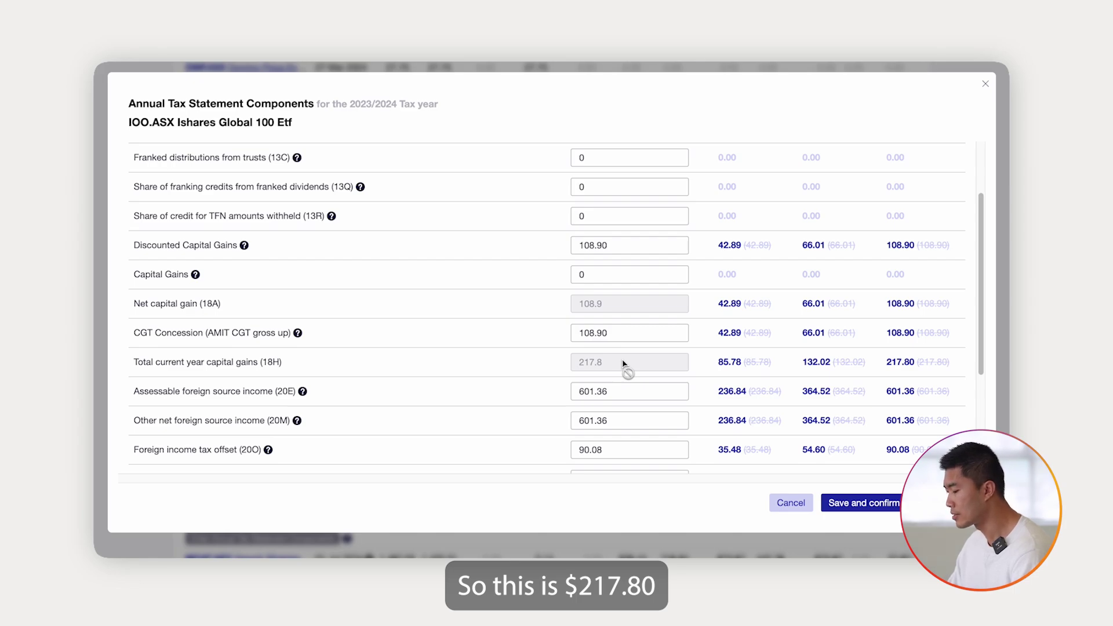
scroll(912, 332, "down", 3)
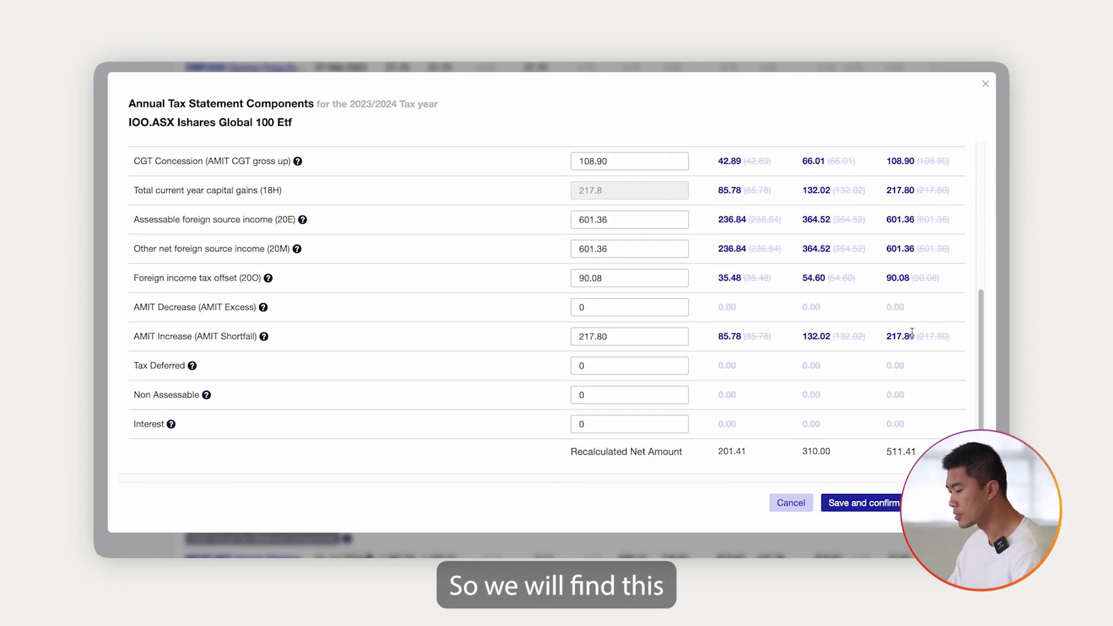
scroll(912, 333, "up", 2)
scroll(909, 331, "up", 3)
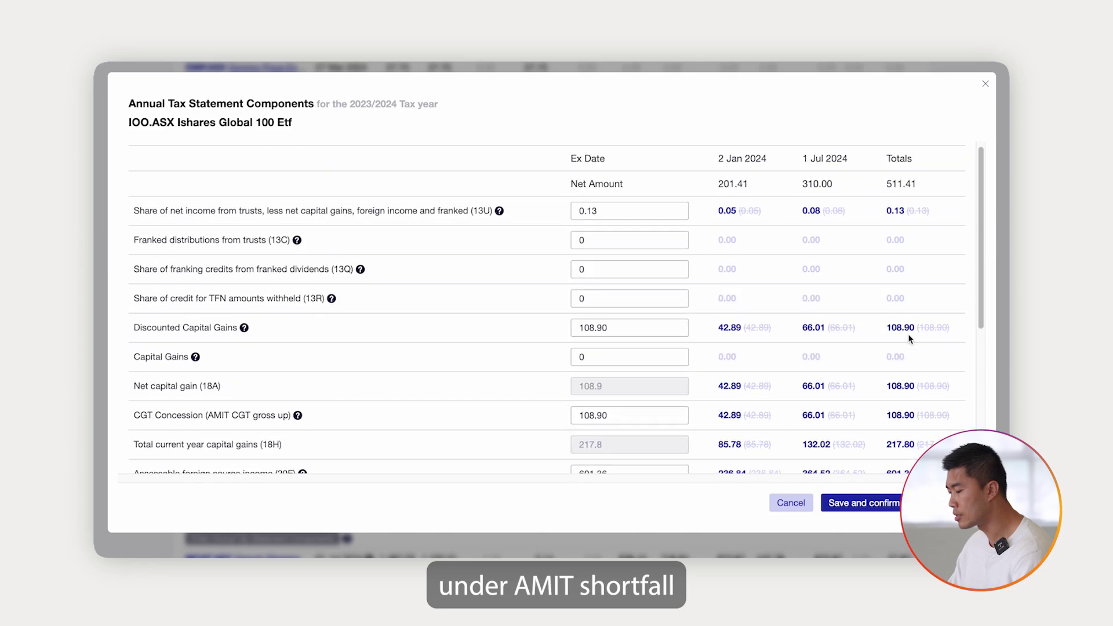
scroll(908, 330, "down", 5)
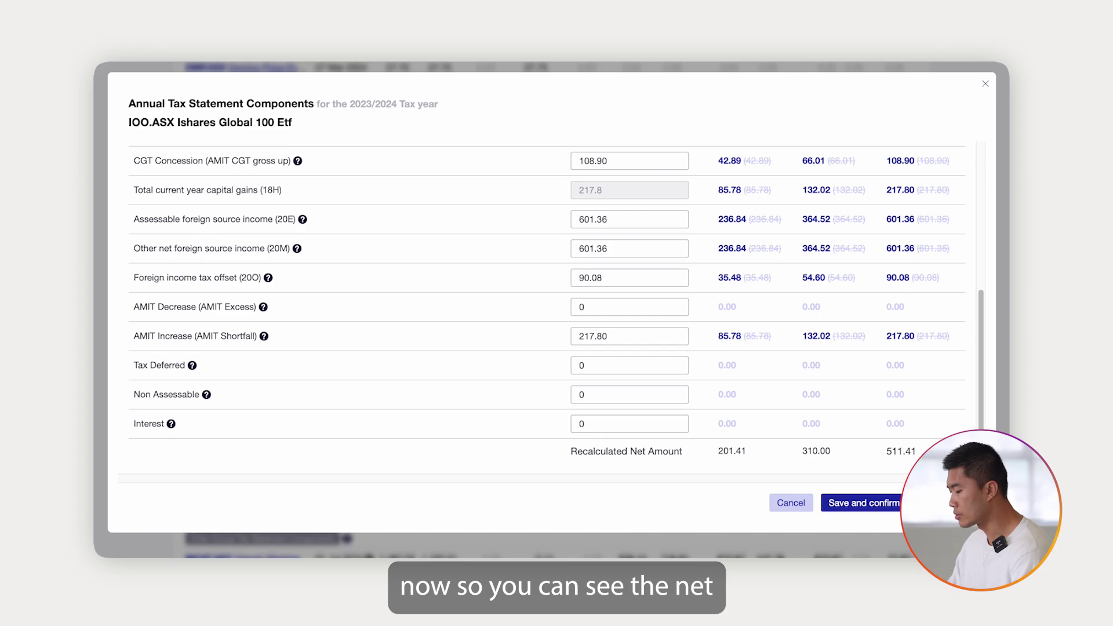
key("Return")
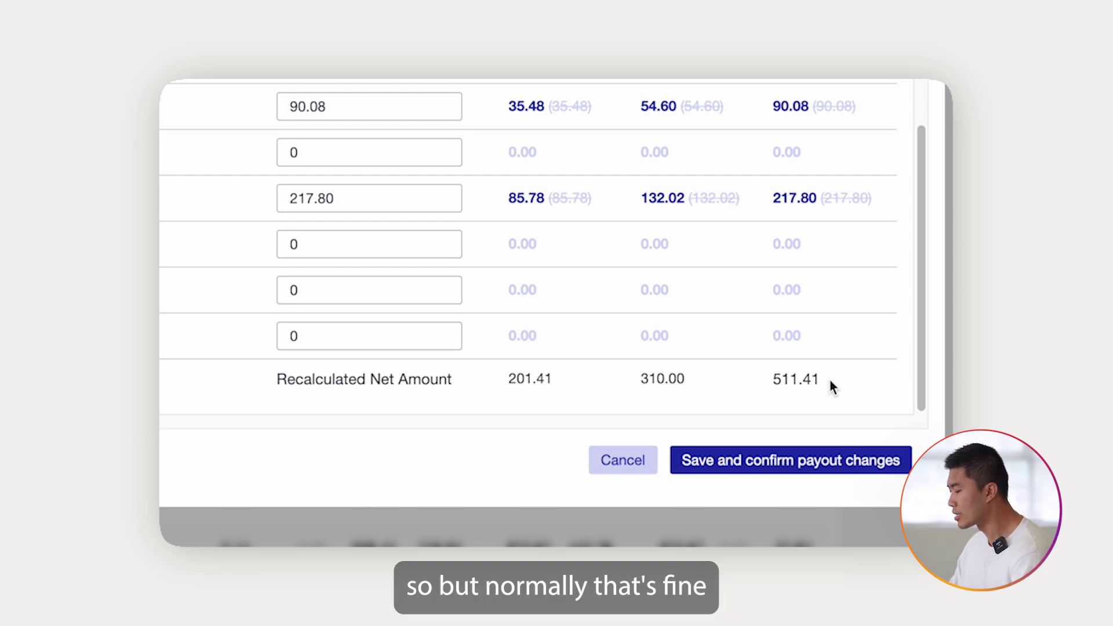
scroll(829, 377, "up", 5)
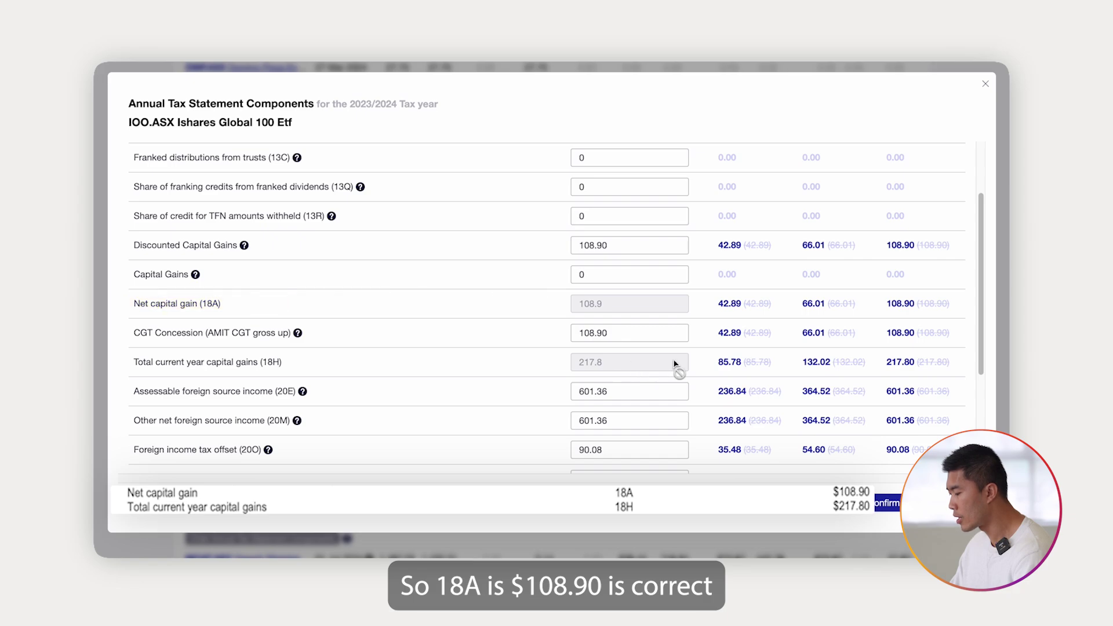
scroll(912, 332, "down", 3)
scroll(912, 334, "up", 2)
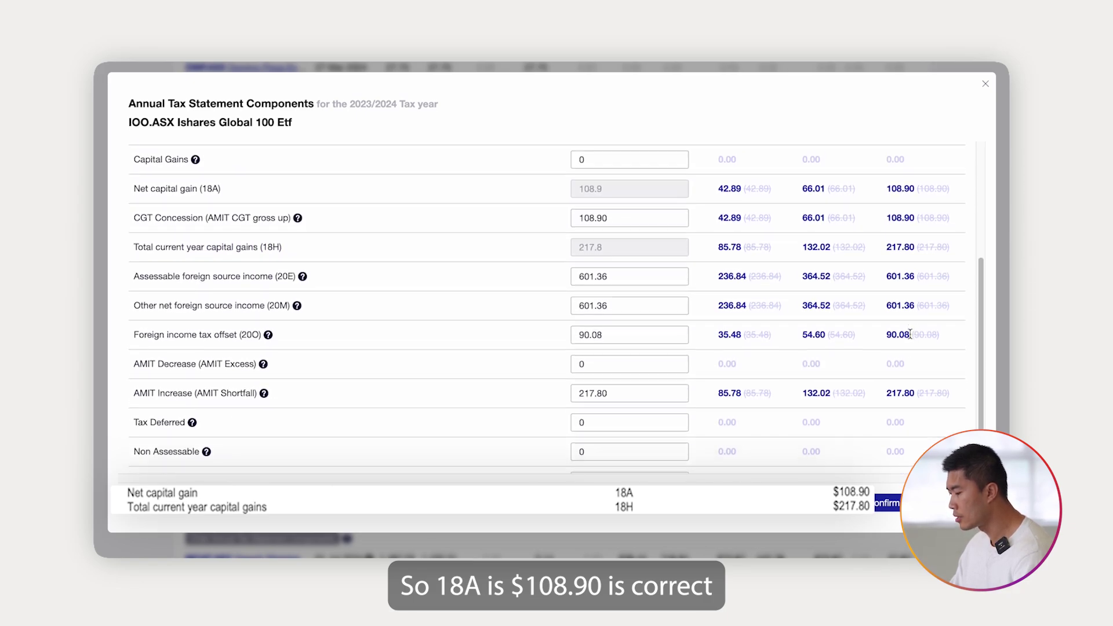
scroll(912, 338, "up", 3)
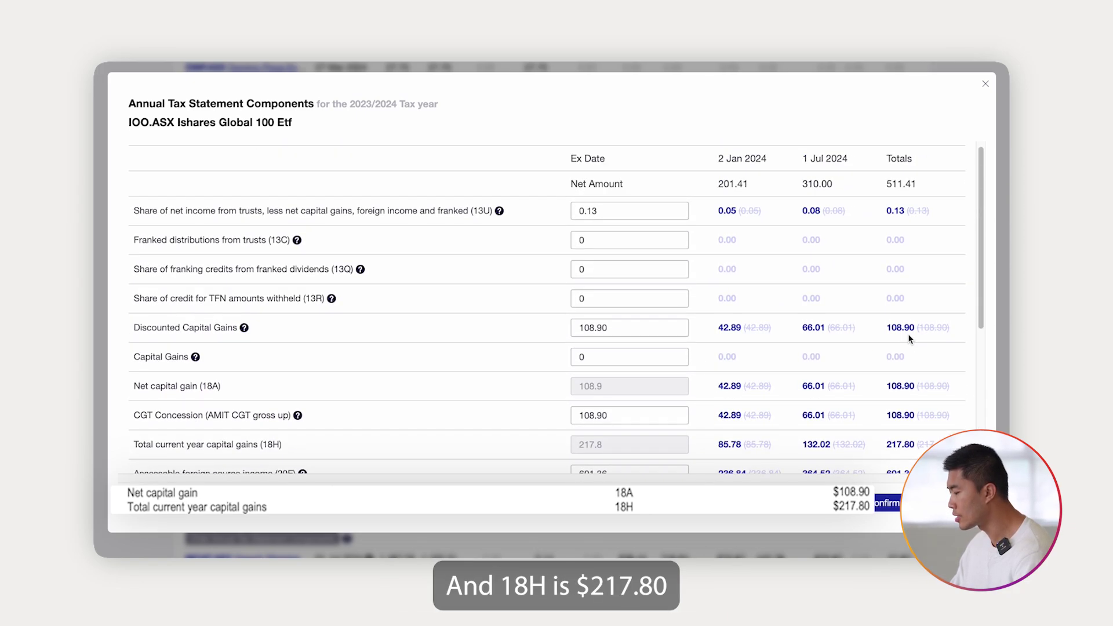
scroll(909, 338, "down", 5)
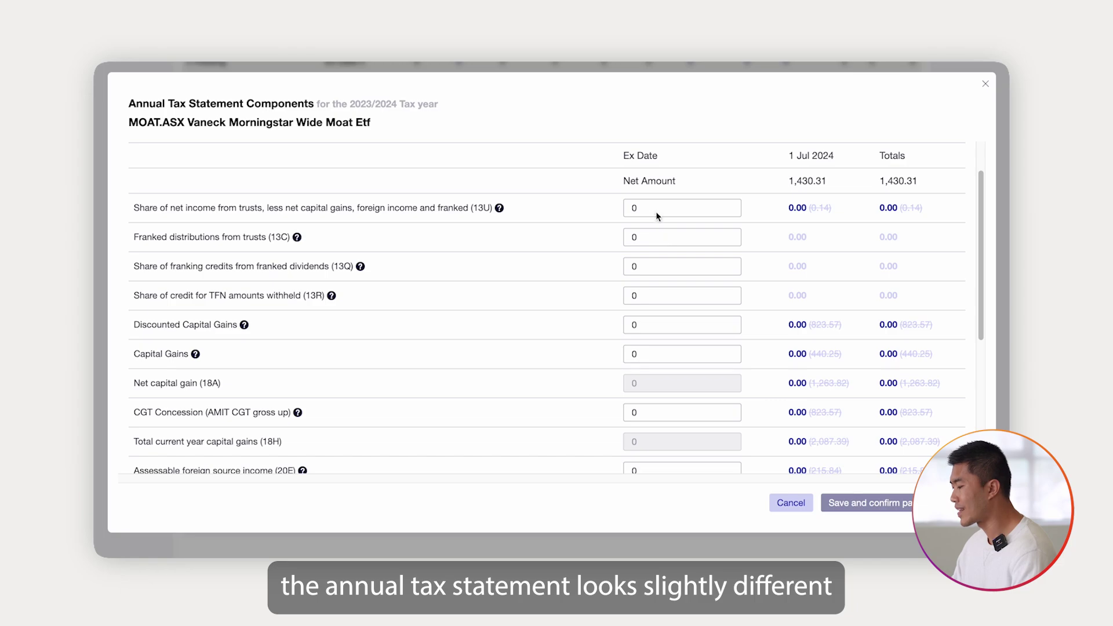
Step: Set the Share of net income from trusts (13U) for MOAT.ASX to 0.14
left_click(655, 210)
left_click(569, 135)
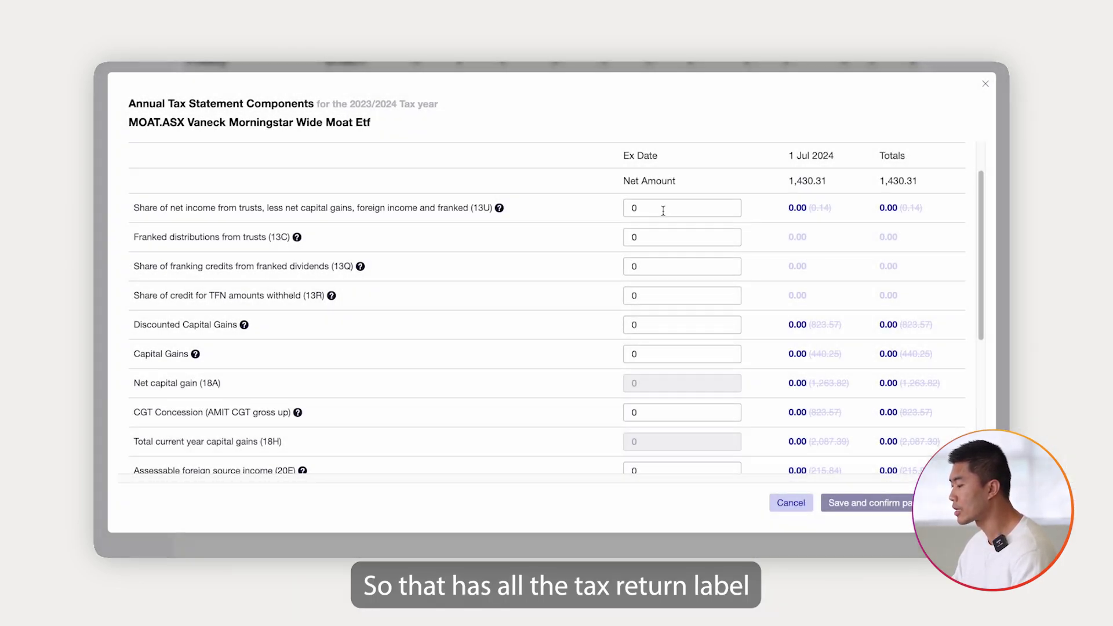
left_click(663, 210)
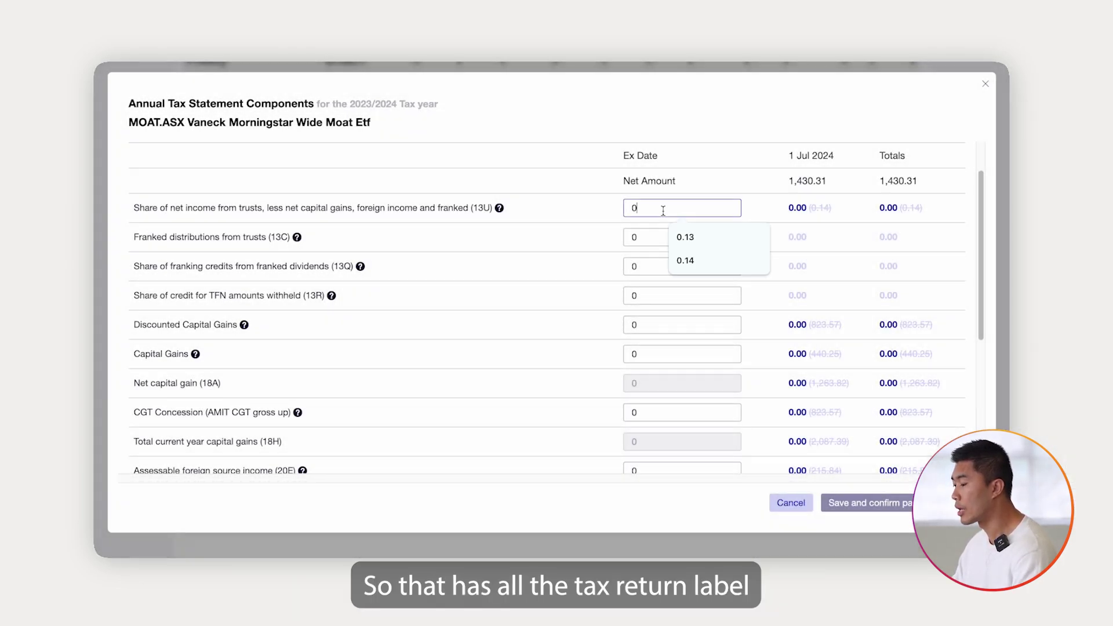
left_click(685, 261)
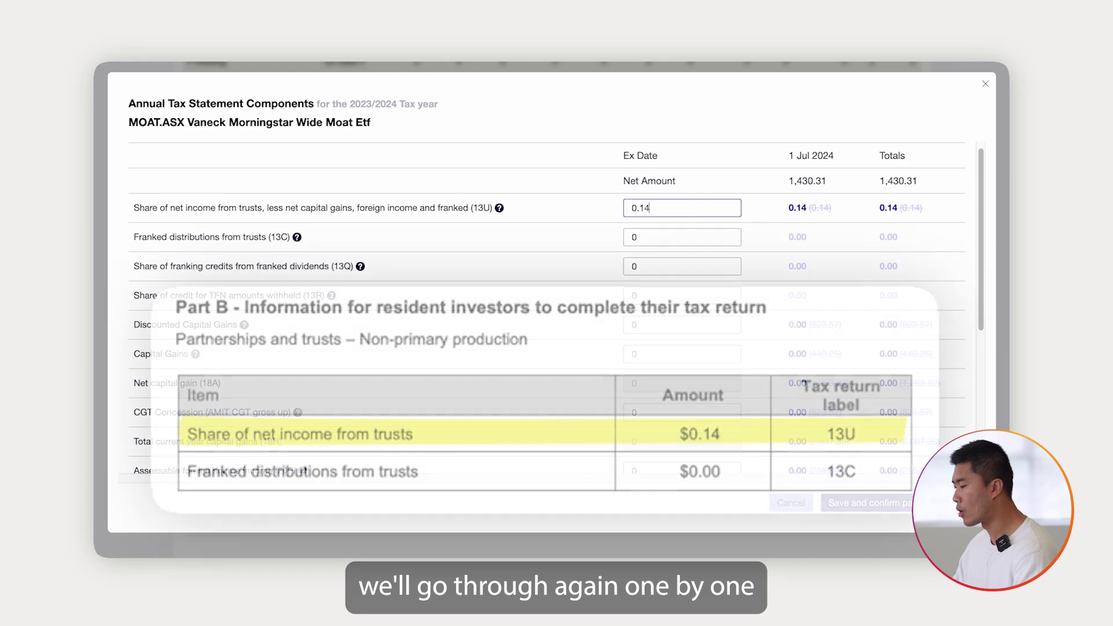
left_click(702, 116)
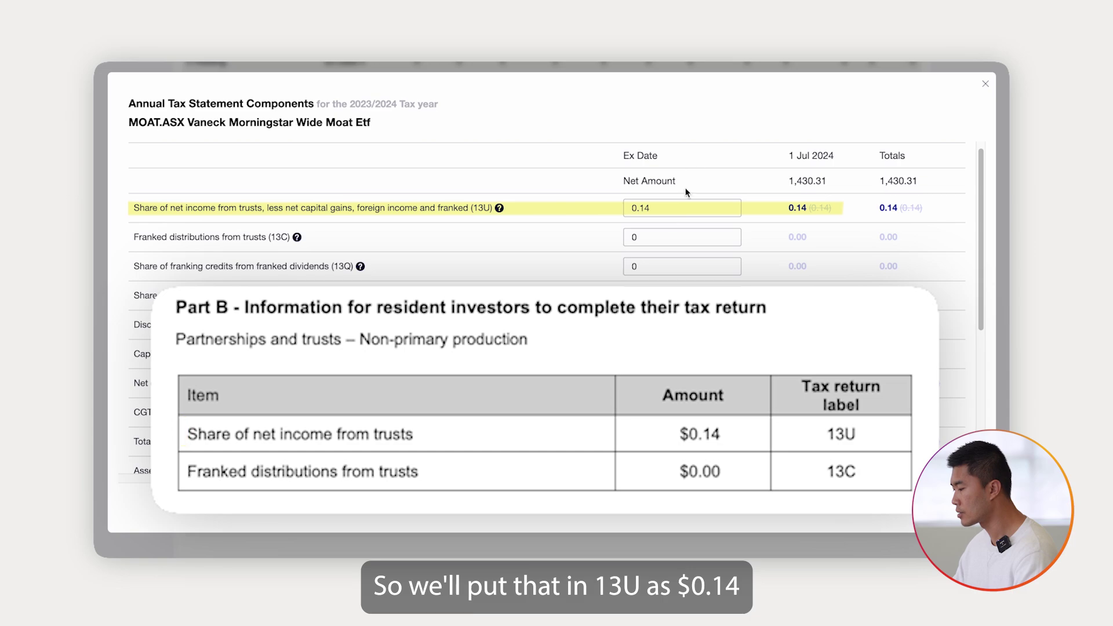
Step: Set the Assessable foreign source income (20E) to the tax statement's amount of 215.84
scroll(639, 249, "down", 1)
scroll(624, 253, "down", 4)
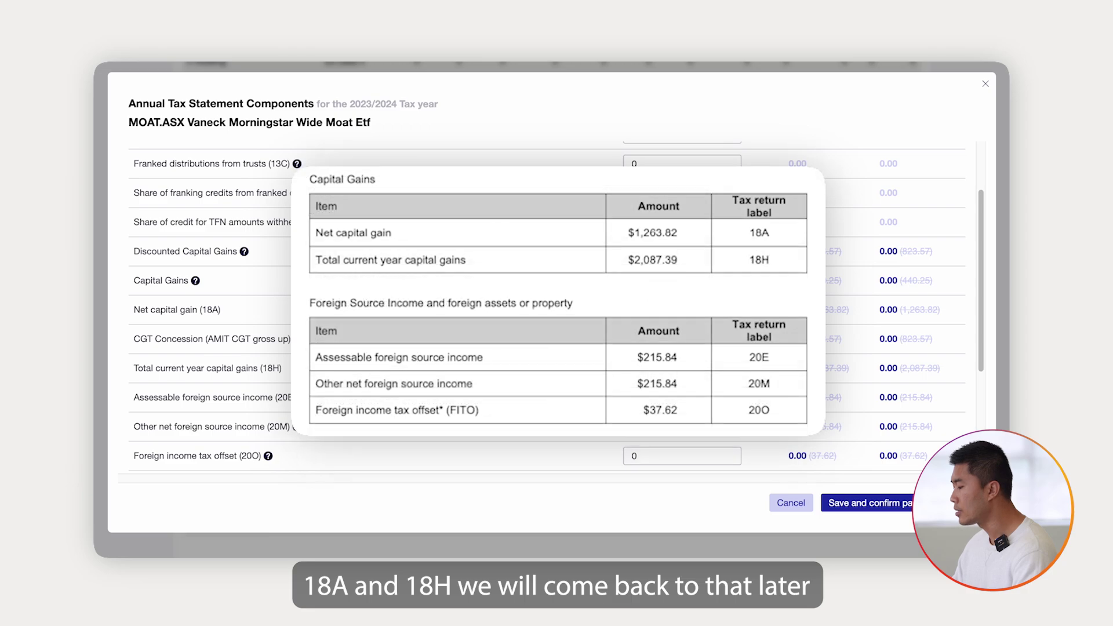
scroll(623, 253, "down", 3)
scroll(624, 253, "down", 6)
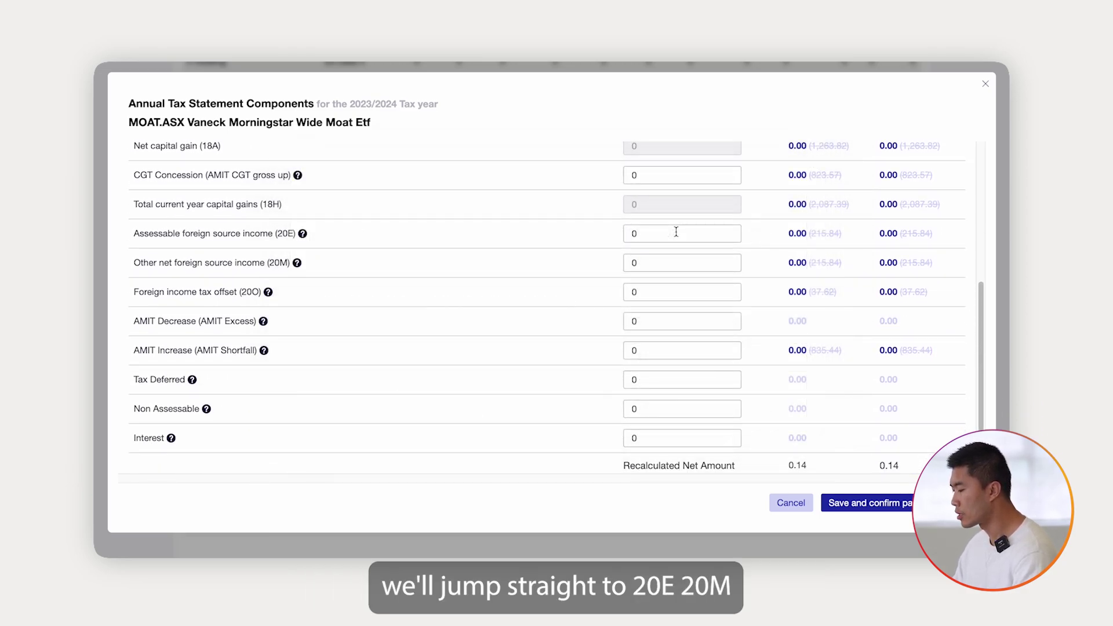
left_click(676, 231)
key("BackSpace")
type("21")
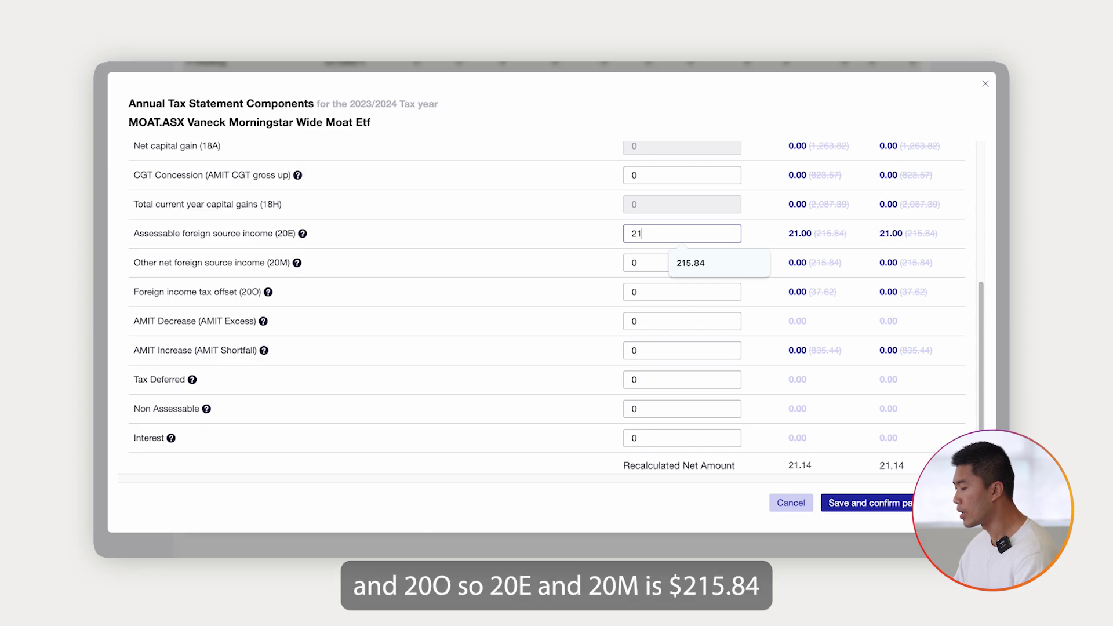
type("5.84")
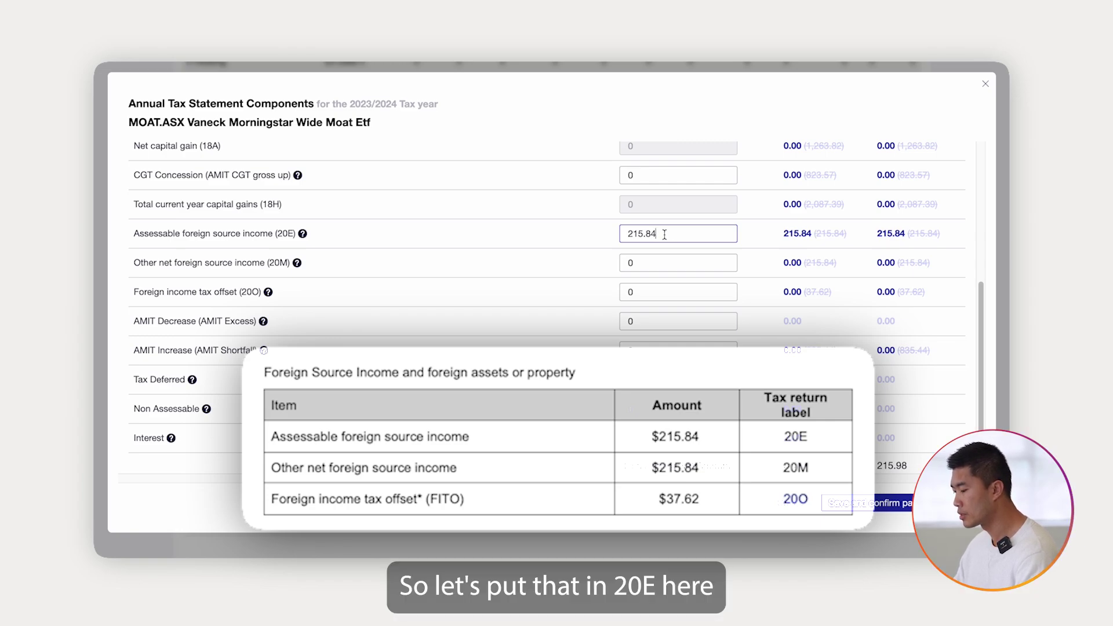
Step: Set Other net foreign source income (20M) to 215.84 and Foreign income tax offset (20O) to 37.62
left_click_drag(664, 235, 611, 267)
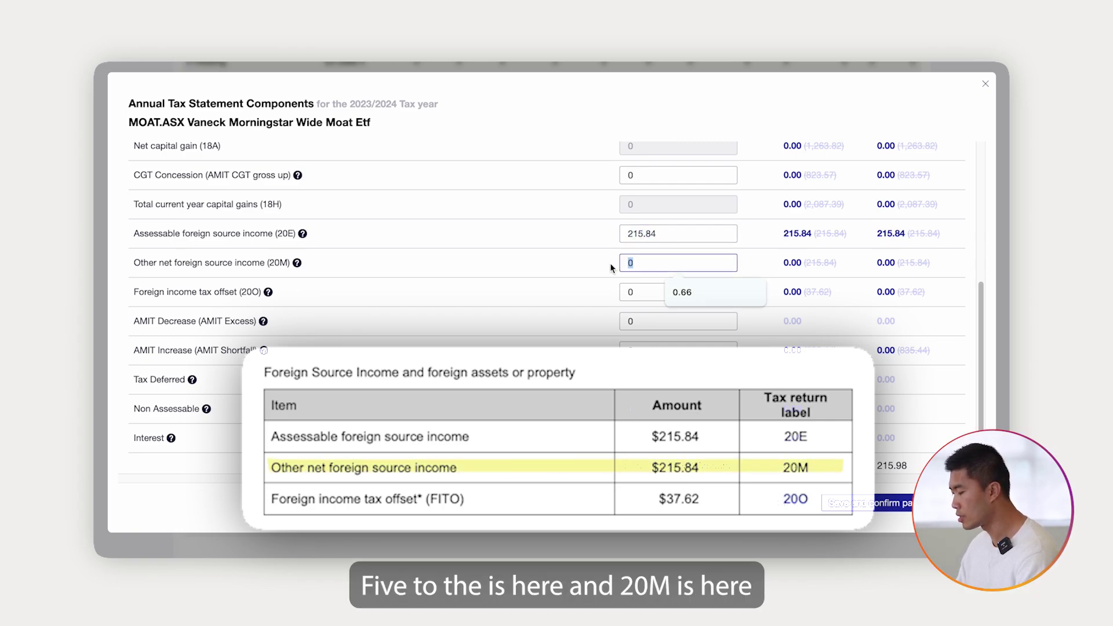
type("215.84")
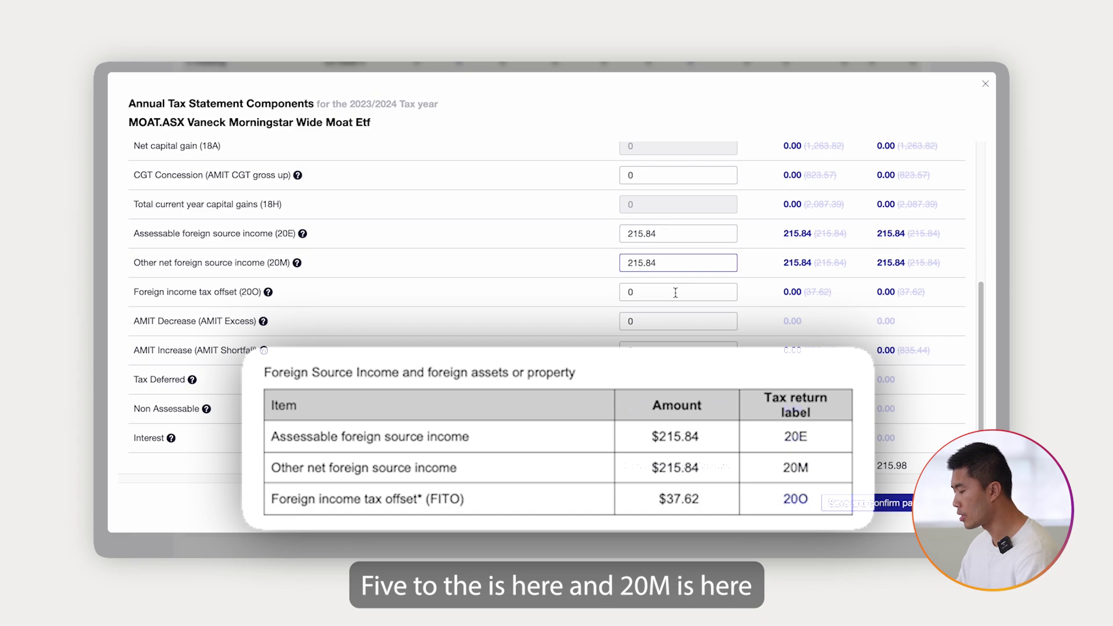
left_click_drag(657, 293, 610, 297)
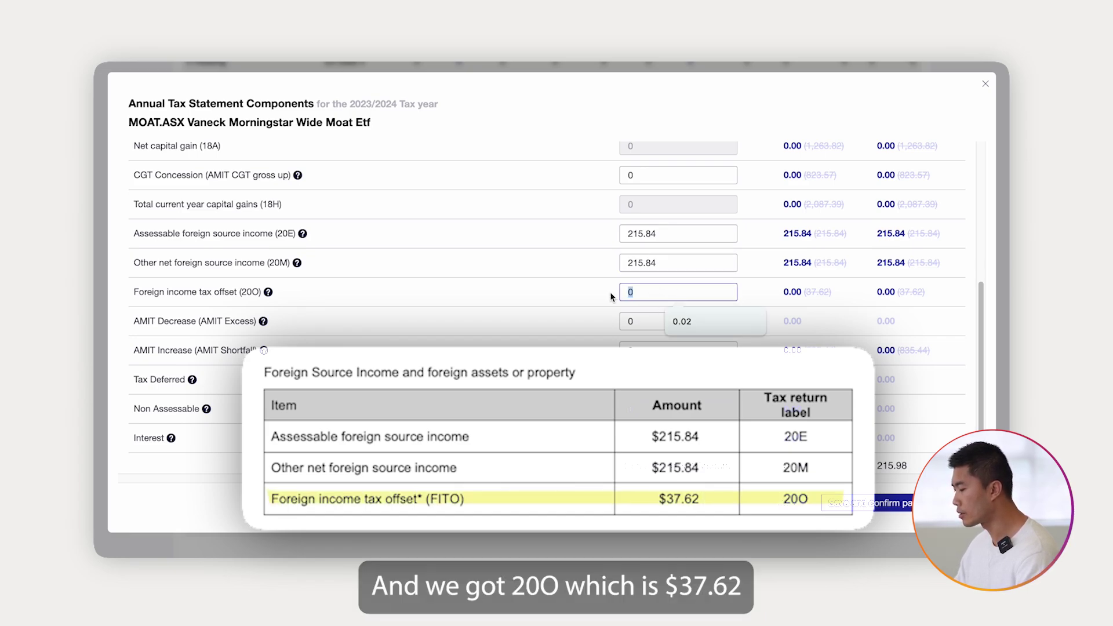
type("37")
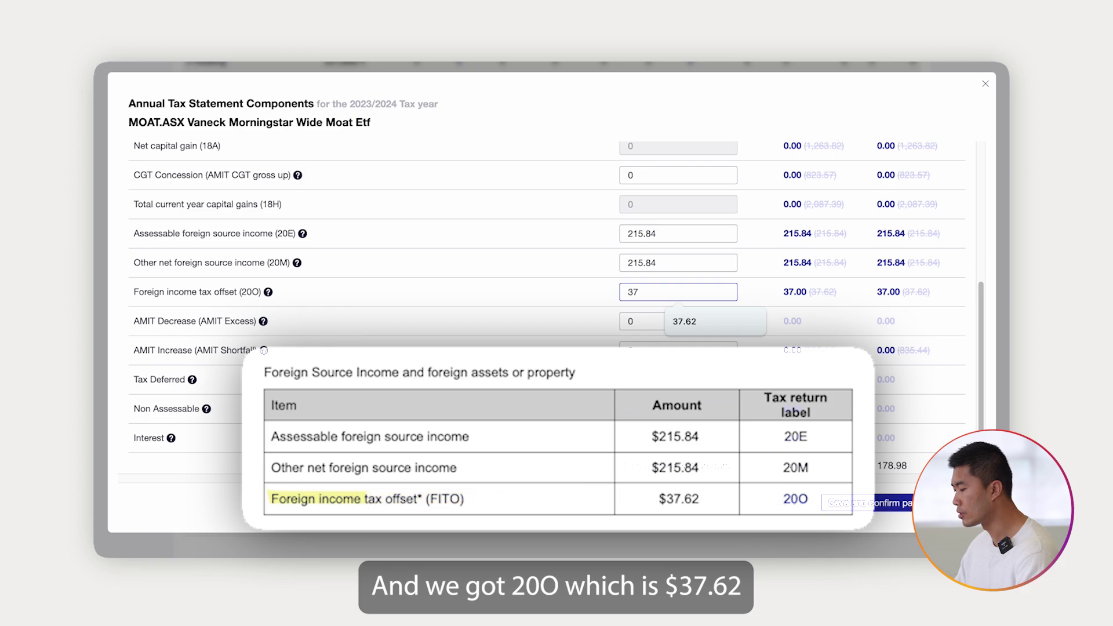
type(".62")
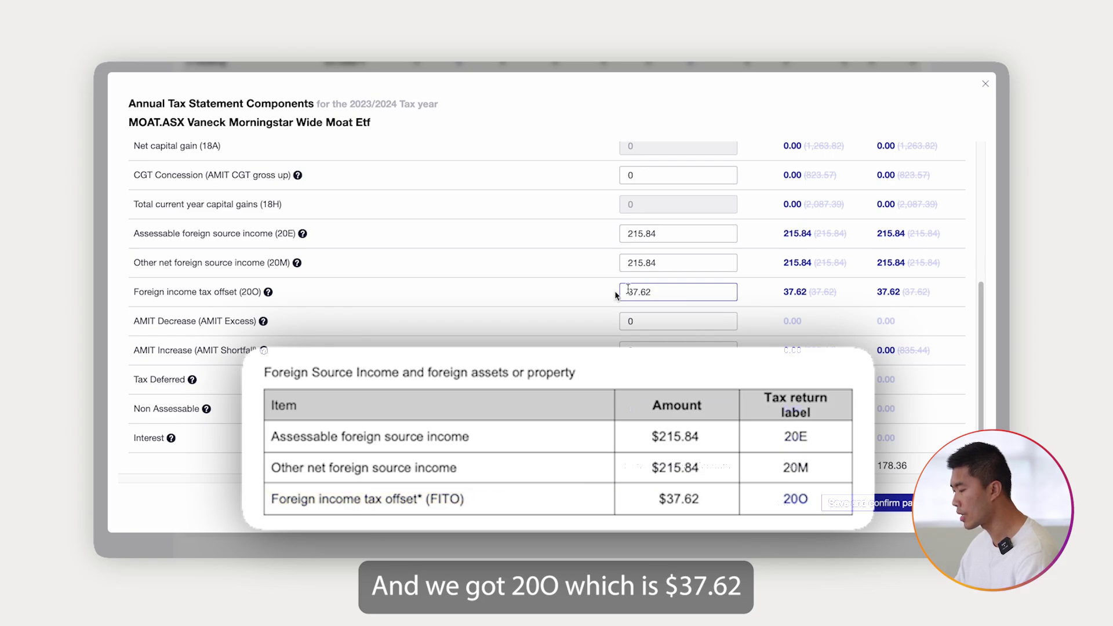
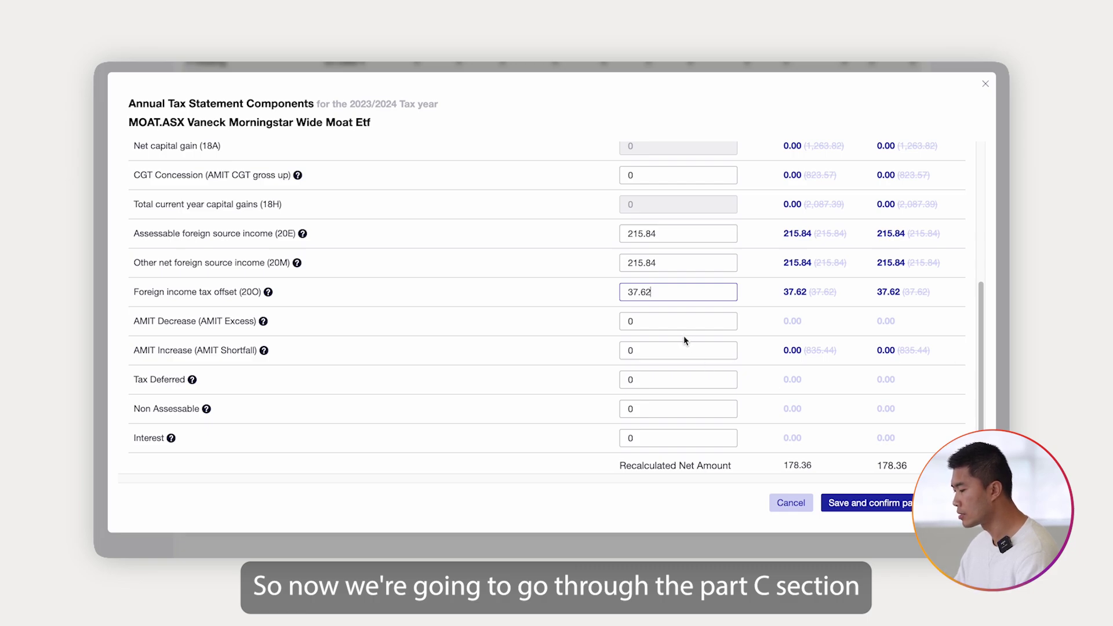
Step: Check the component amounts already entered, starting with 13U, against Part C of the MOAT.ASX tax statement
scroll(682, 323, "up", 5)
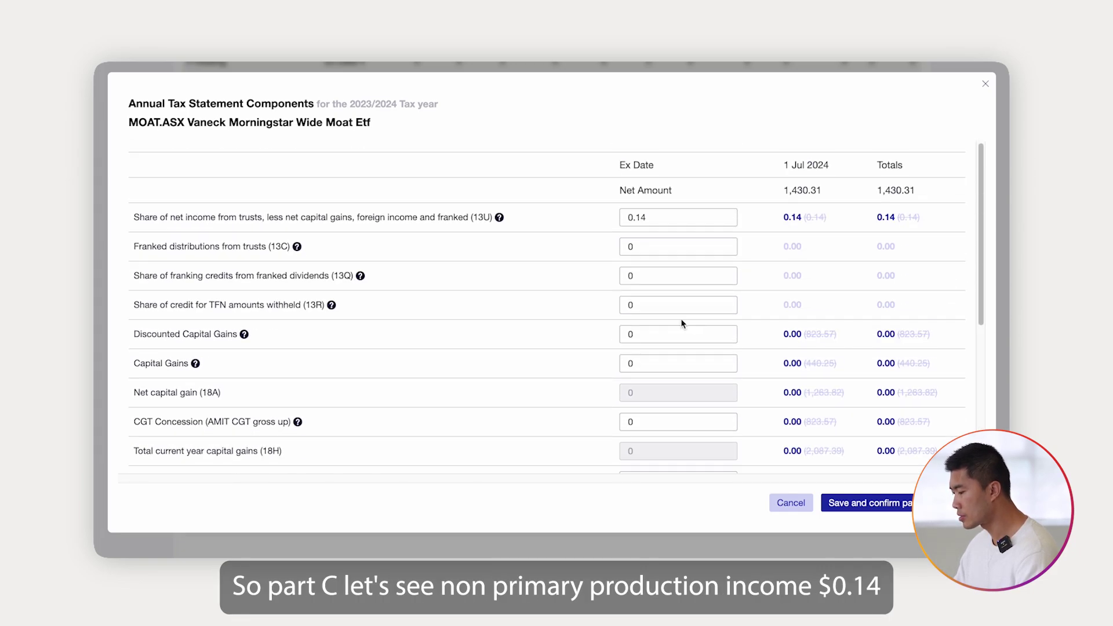
left_click(665, 215)
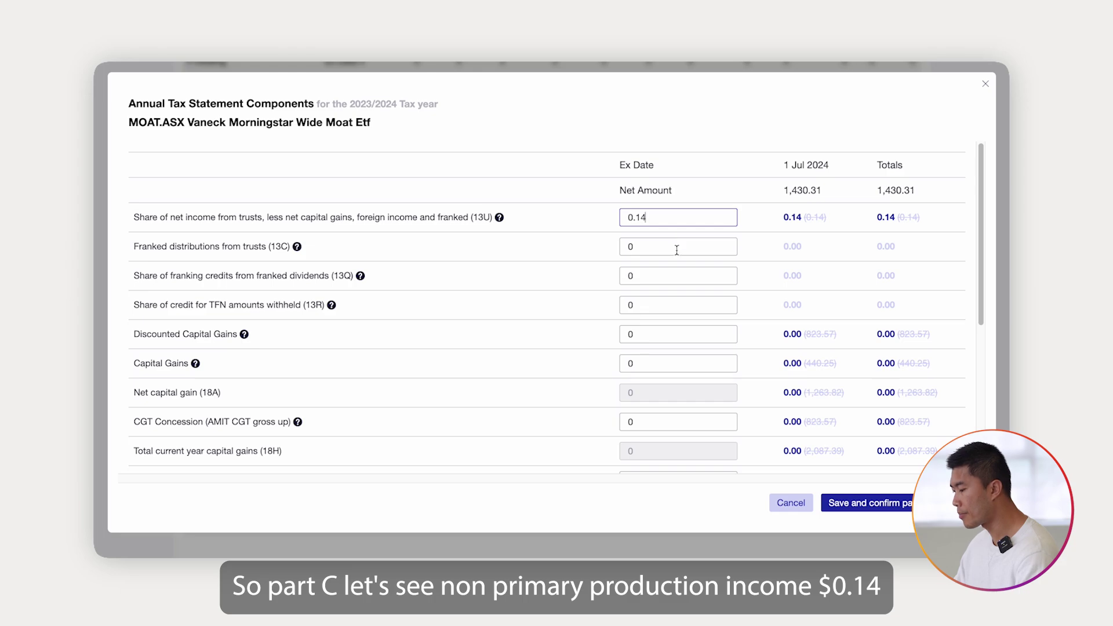
scroll(678, 255, "down", 3)
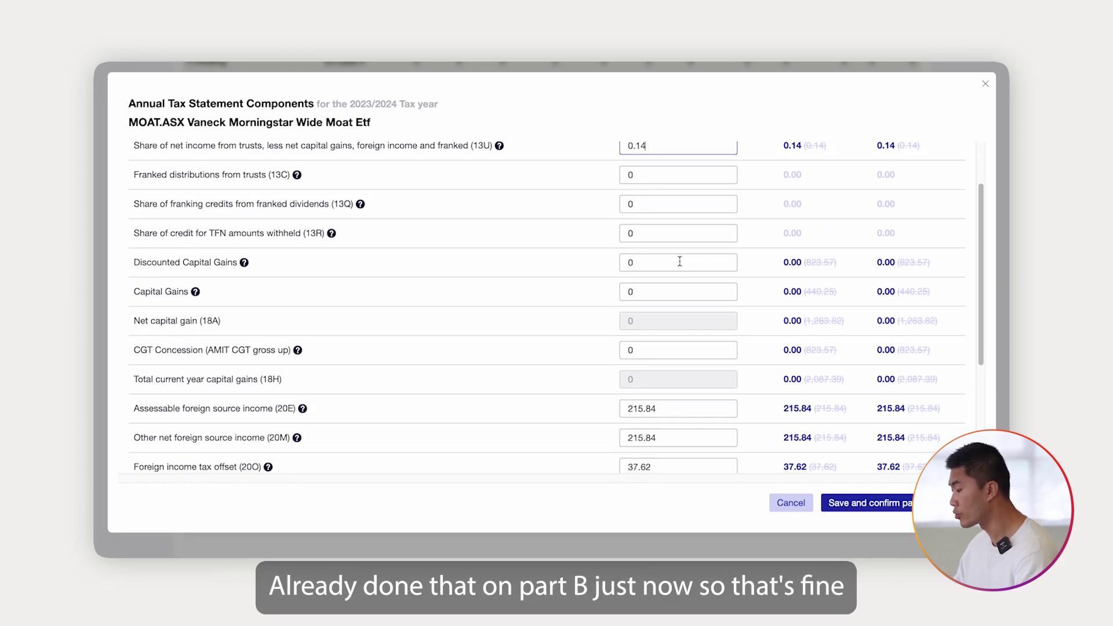
scroll(682, 270, "down", 1)
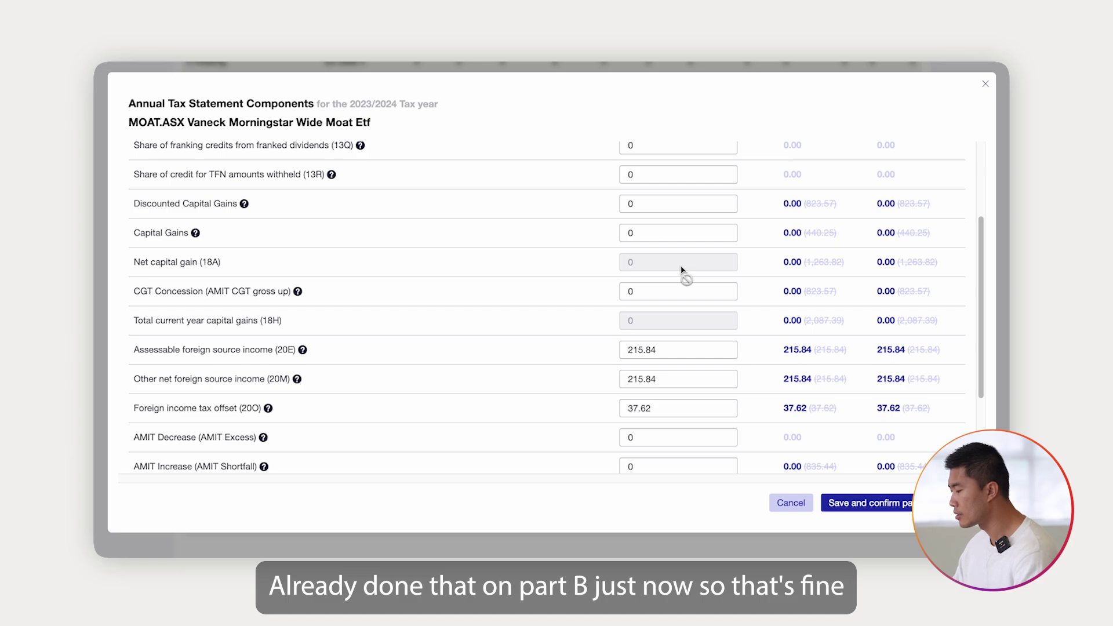
scroll(680, 266, "down", 2)
scroll(681, 272, "down", 2)
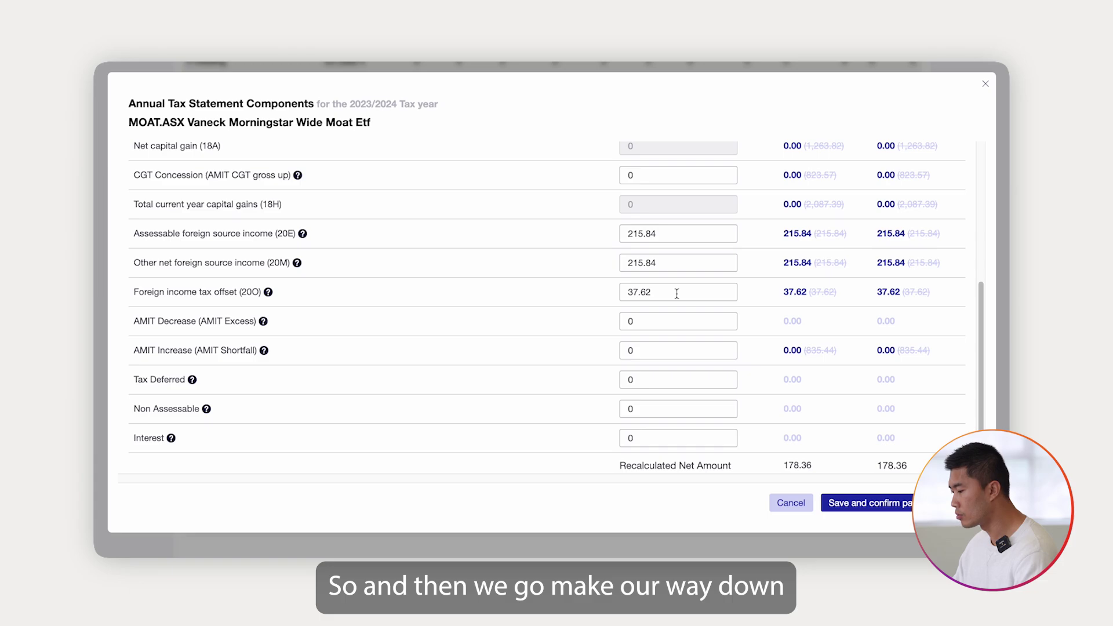
scroll(676, 294, "down", 1)
Step: Enter the statement's discounted method NTAP amount, 823.57, as the Discounted Capital Gains component
scroll(676, 293, "up", 2)
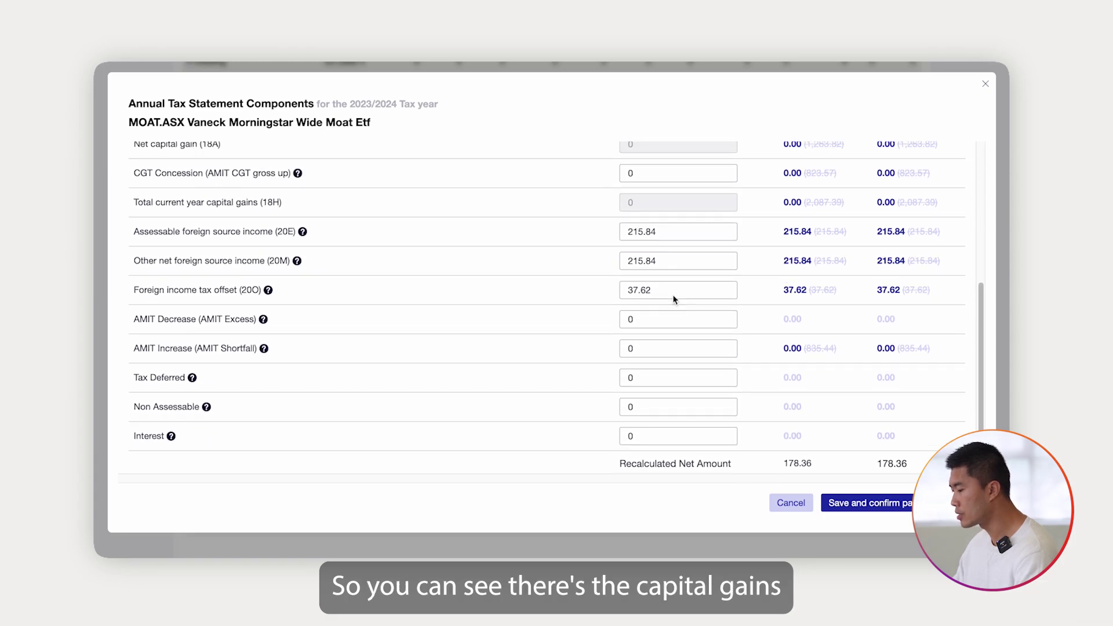
scroll(673, 294, "up", 4)
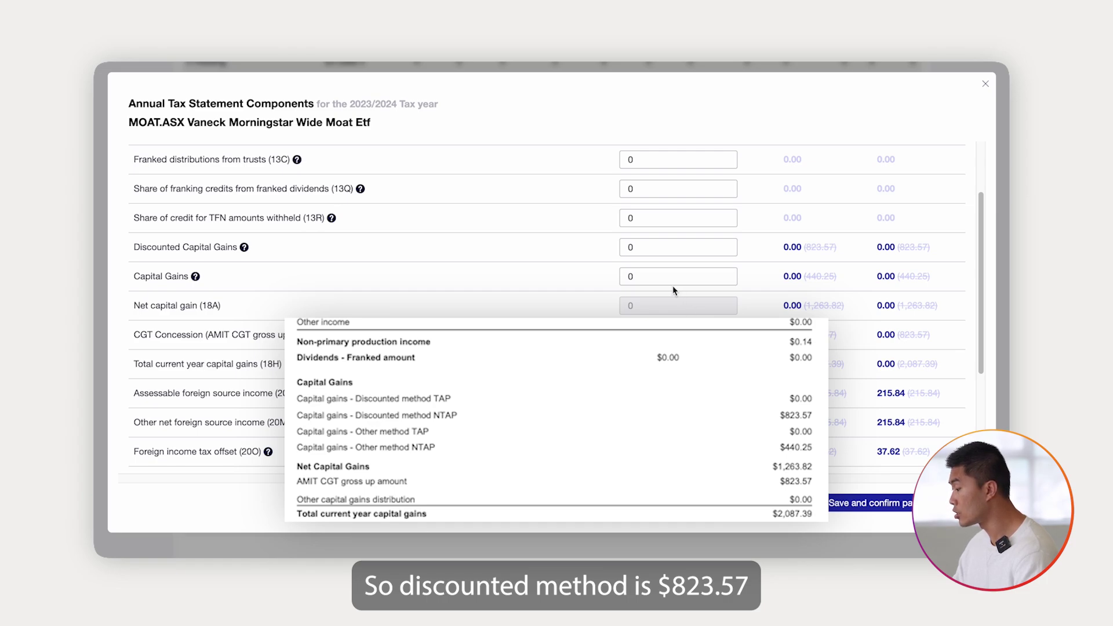
left_click(650, 247)
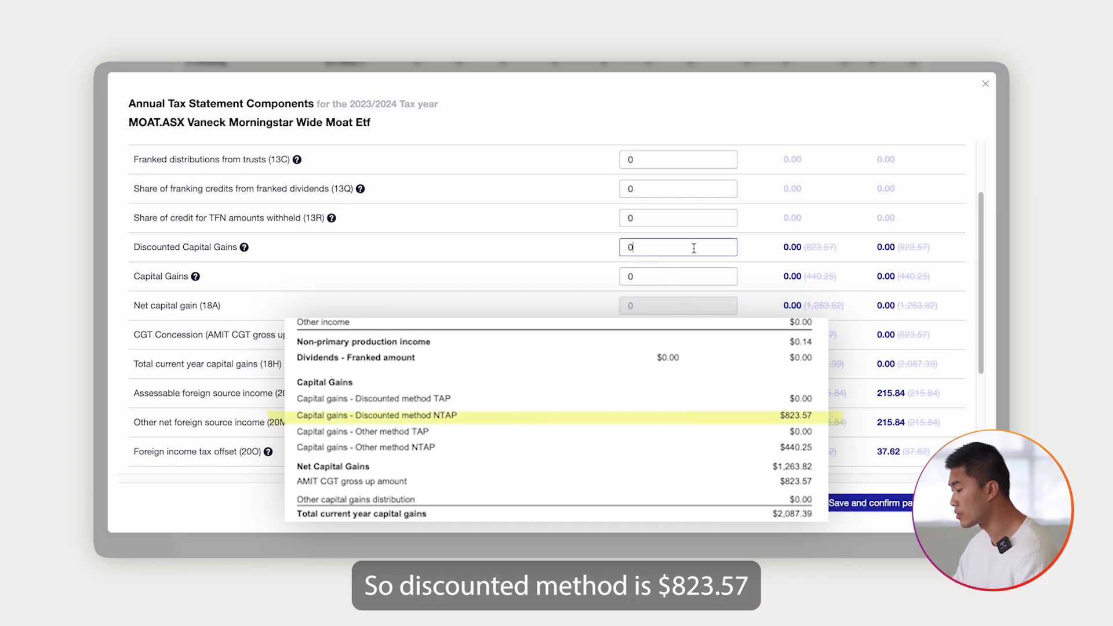
key("BackSpace")
type("8")
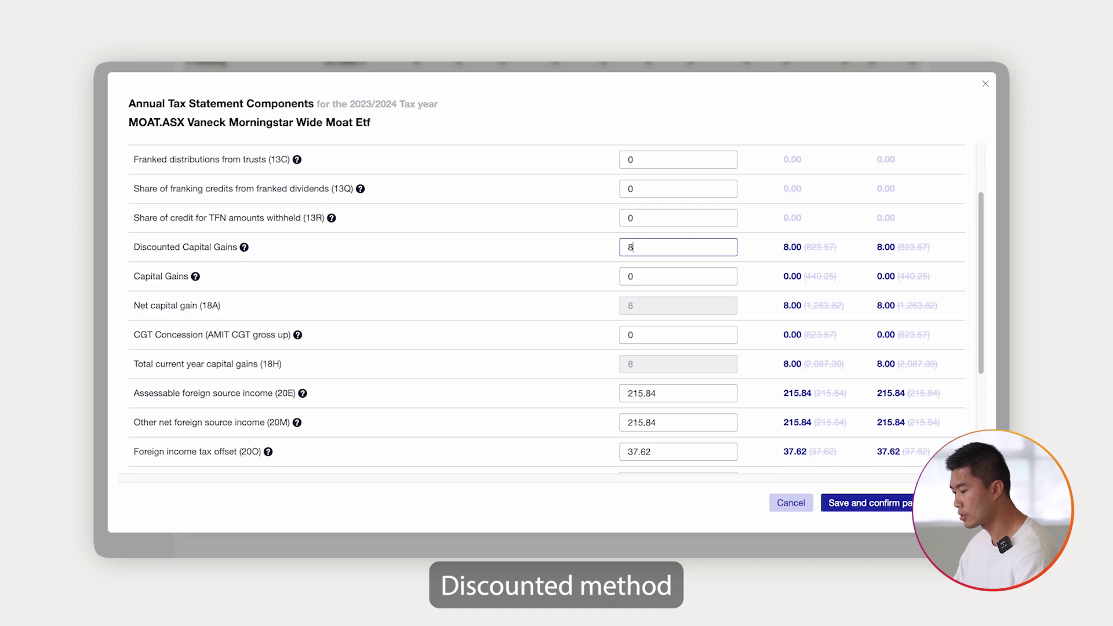
type("23.57")
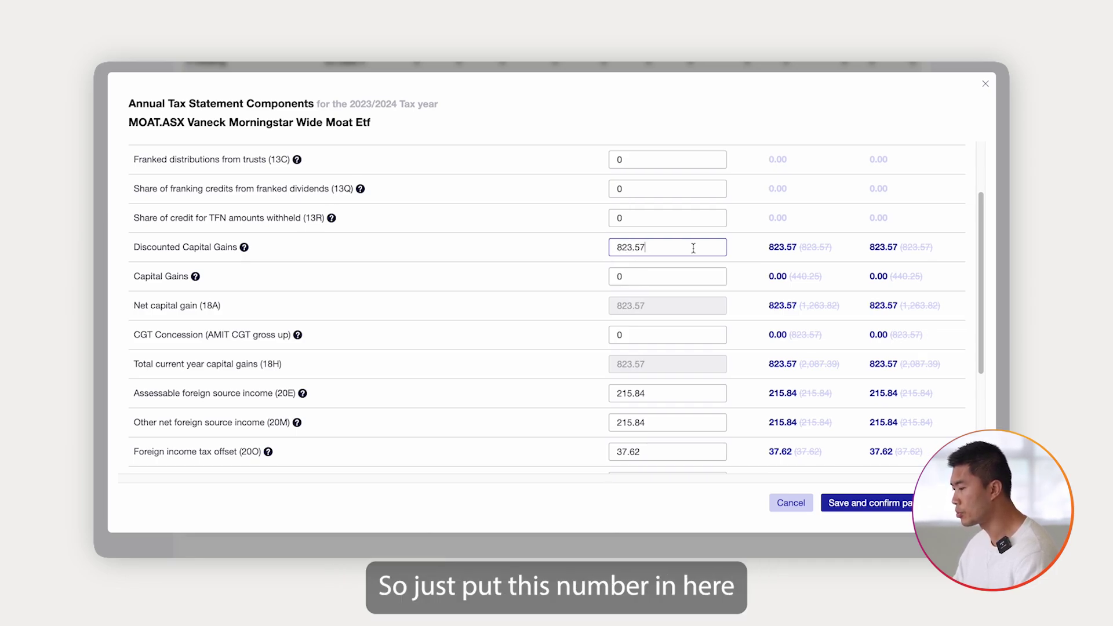
Step: Enter the statement's other method NTAP amount, 440.25, as the Capital Gains component
left_click(661, 276)
key("BackSpace")
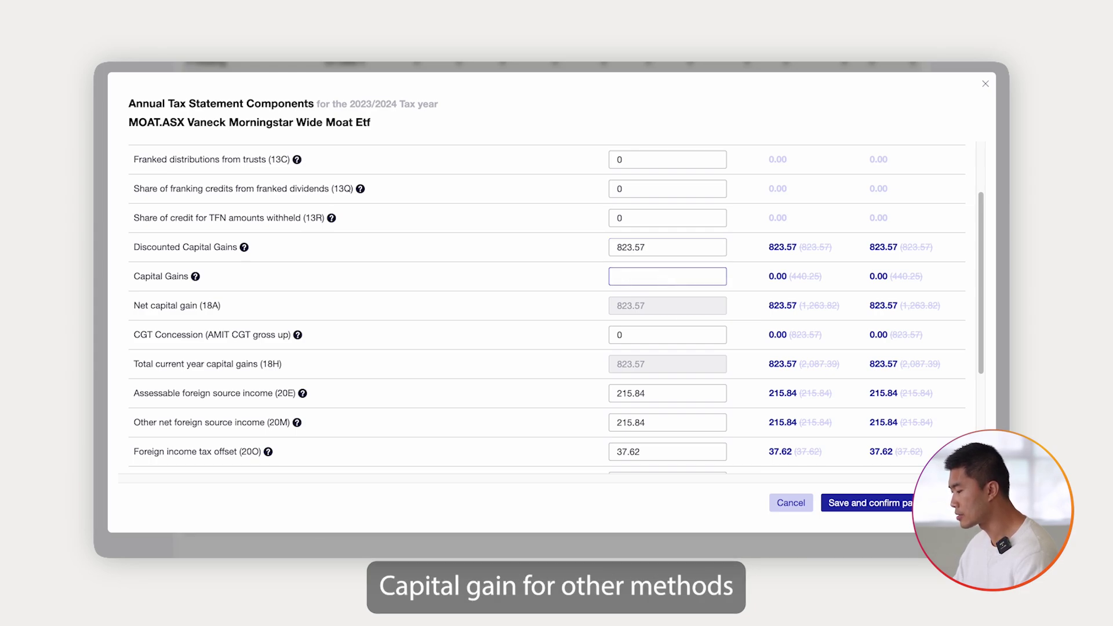
type("440.25")
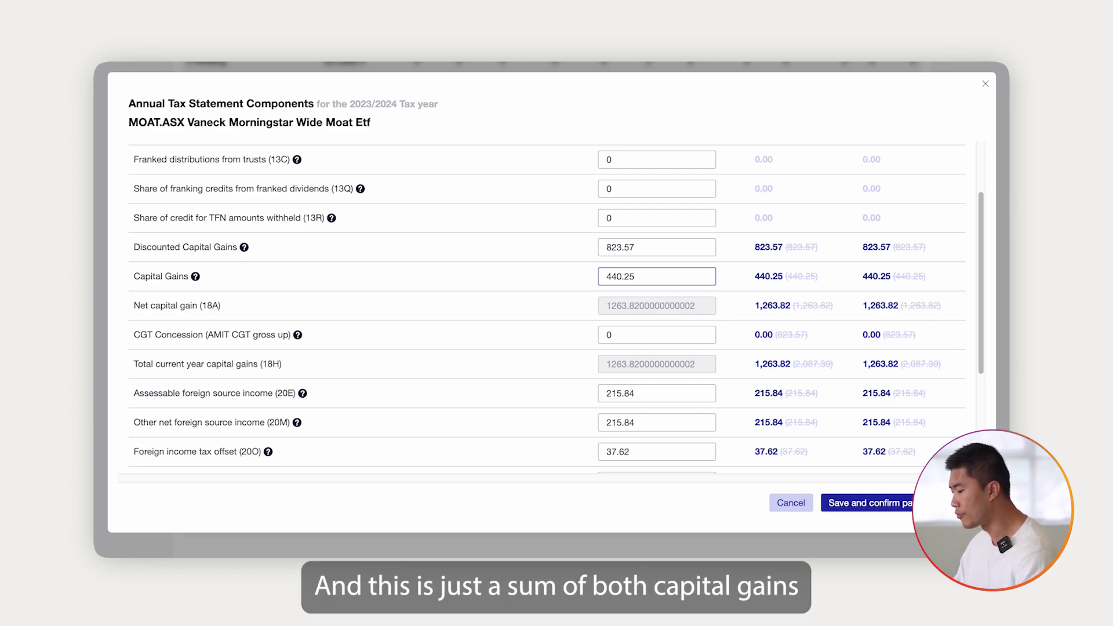
Step: Set the CGT Concession (AMIT CGT gross up) to 823.57 from the statement's AMIT CGT gross up amount
mouse_move(635, 387)
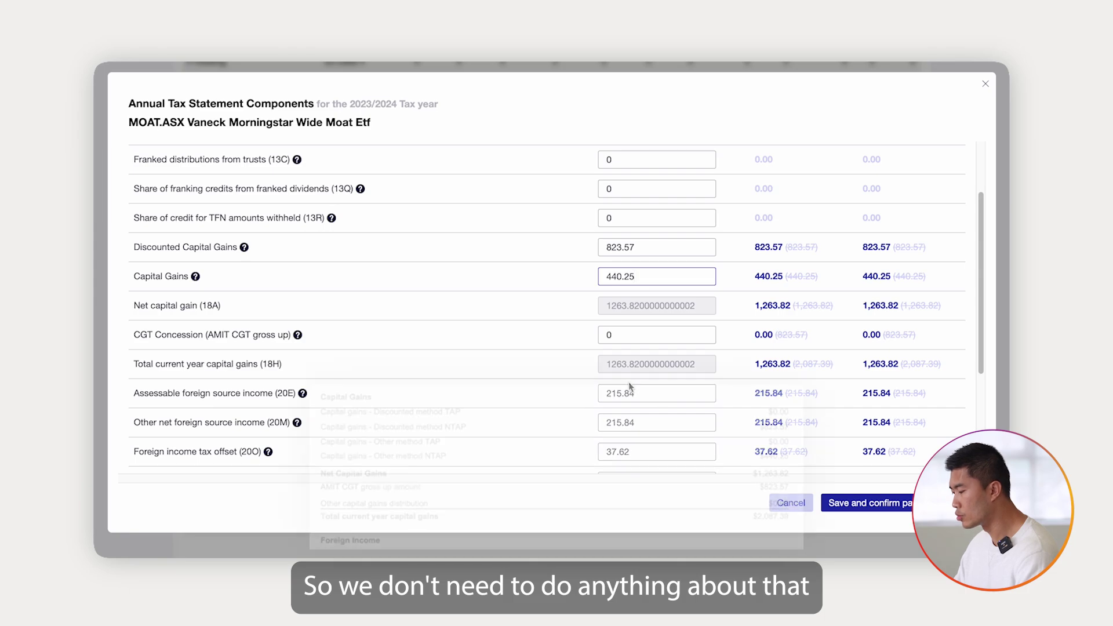
left_click(621, 338)
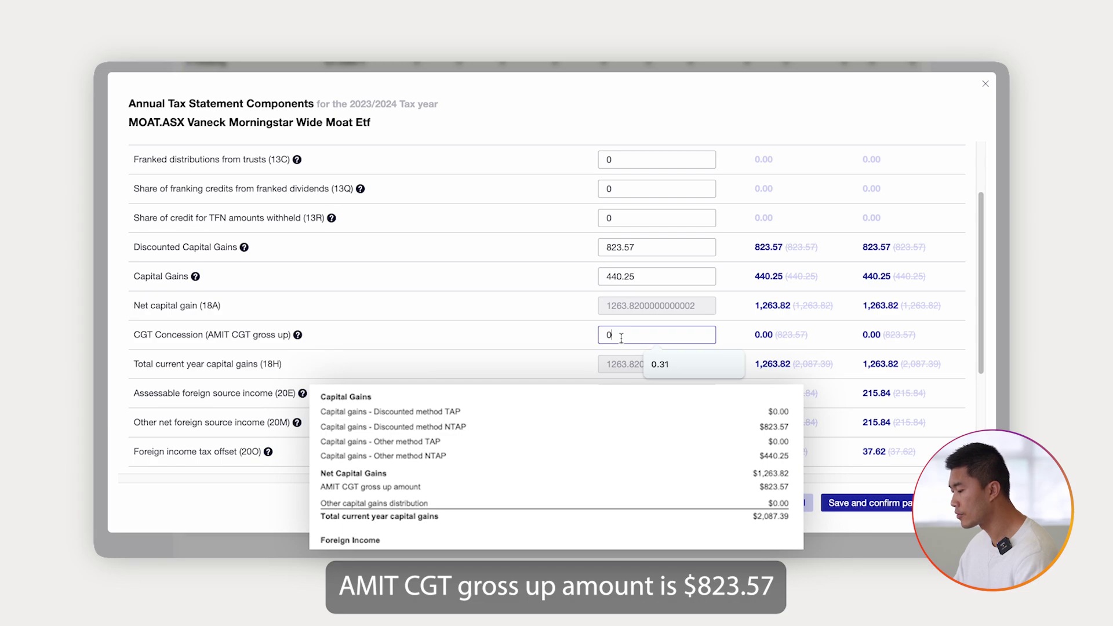
key("BackSpace")
type("823")
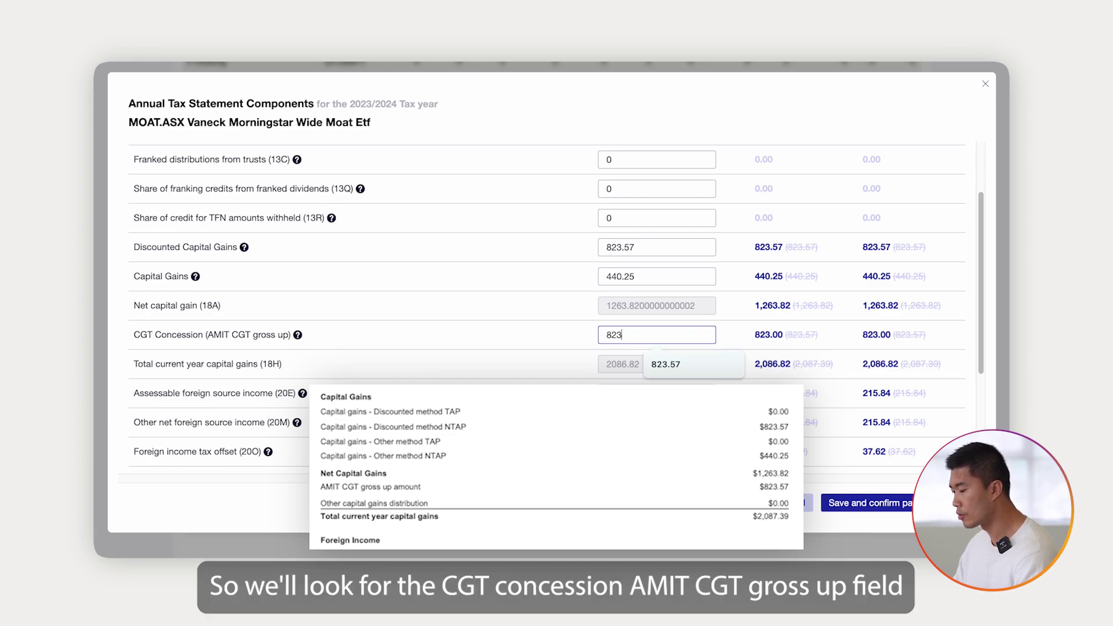
type(".57")
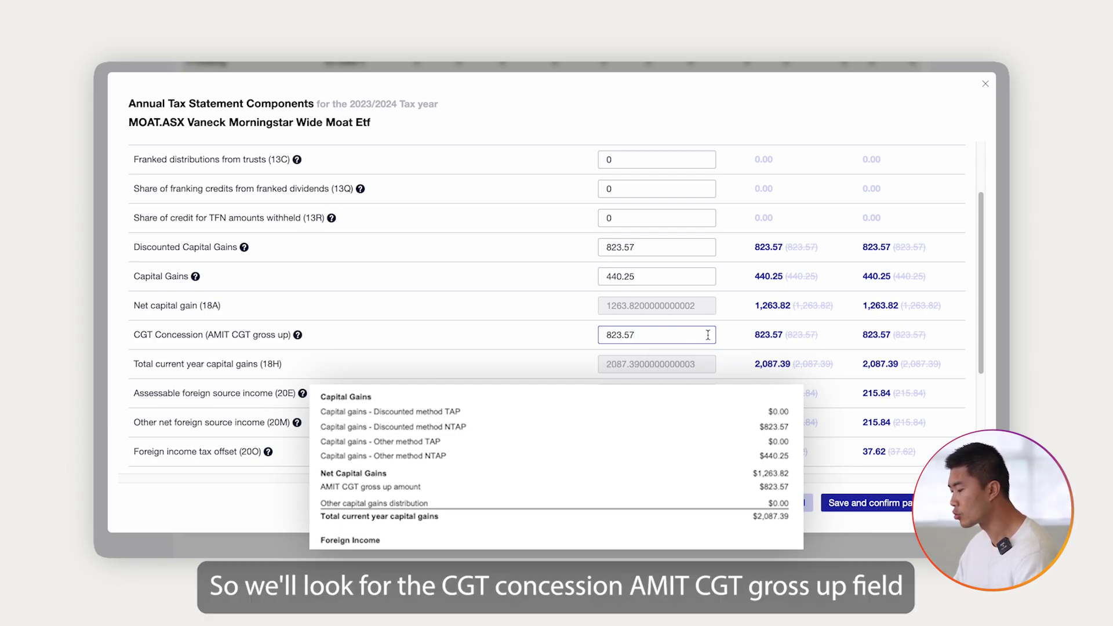
Step: Set the AMIT Increase (AMIT Shortfall) component to 835.44 from the statement's AMIT cost base net increase amount
scroll(708, 336, "down", 1)
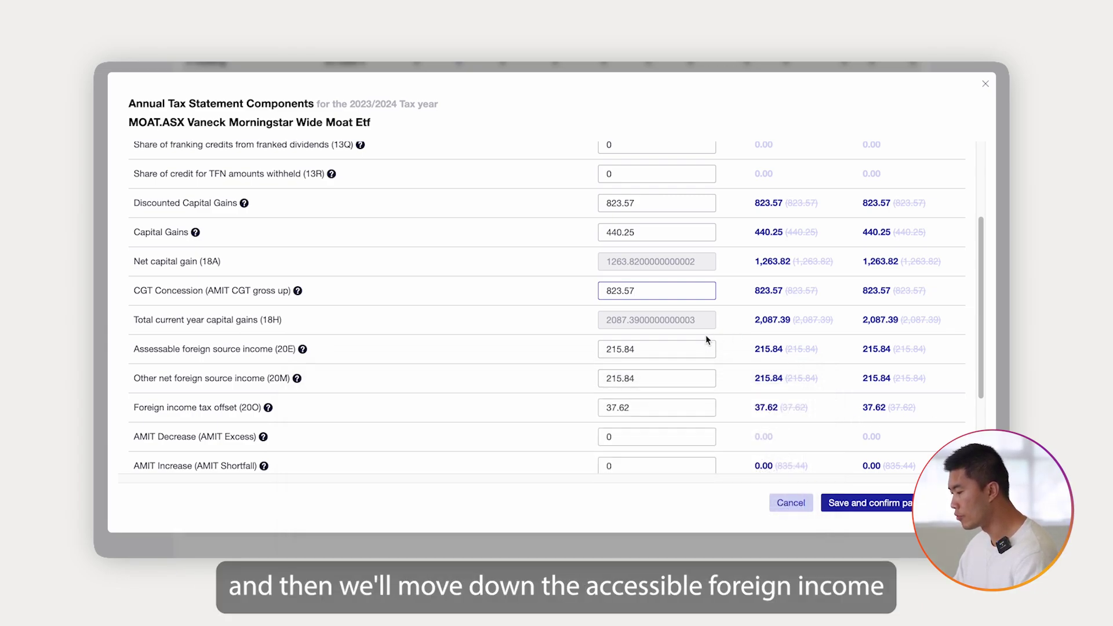
scroll(708, 343, "down", 2)
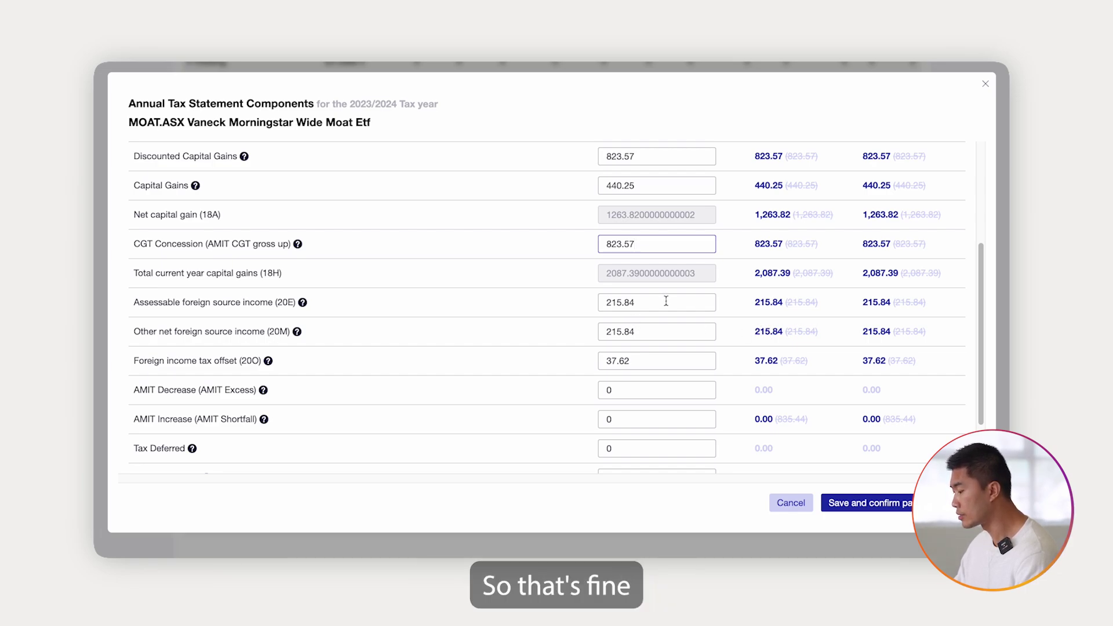
scroll(666, 308, "down", 2)
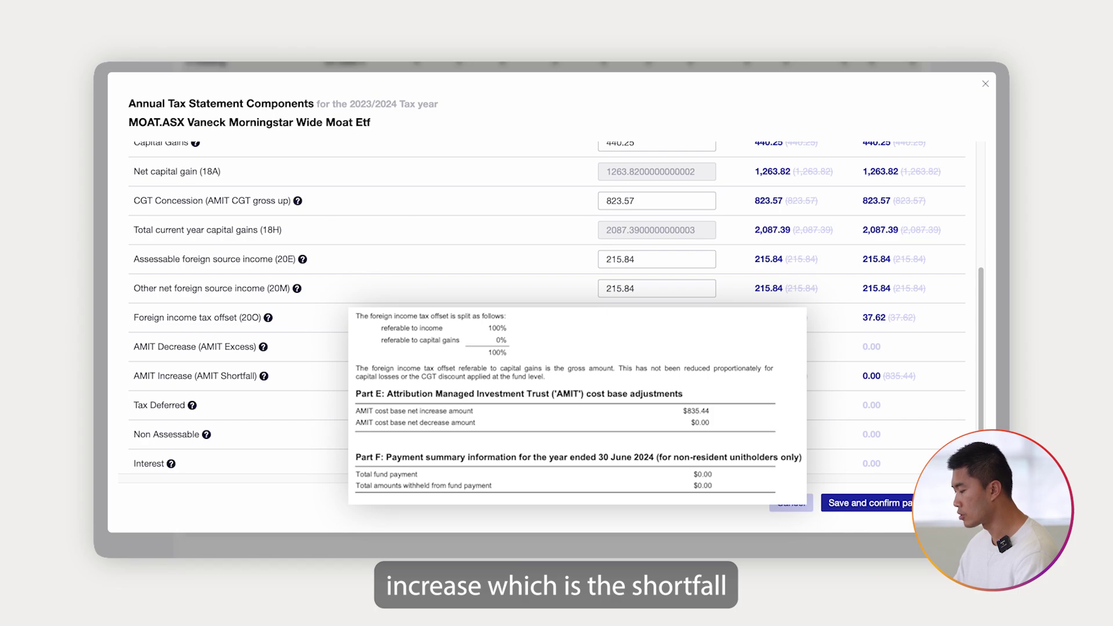
type("835.")
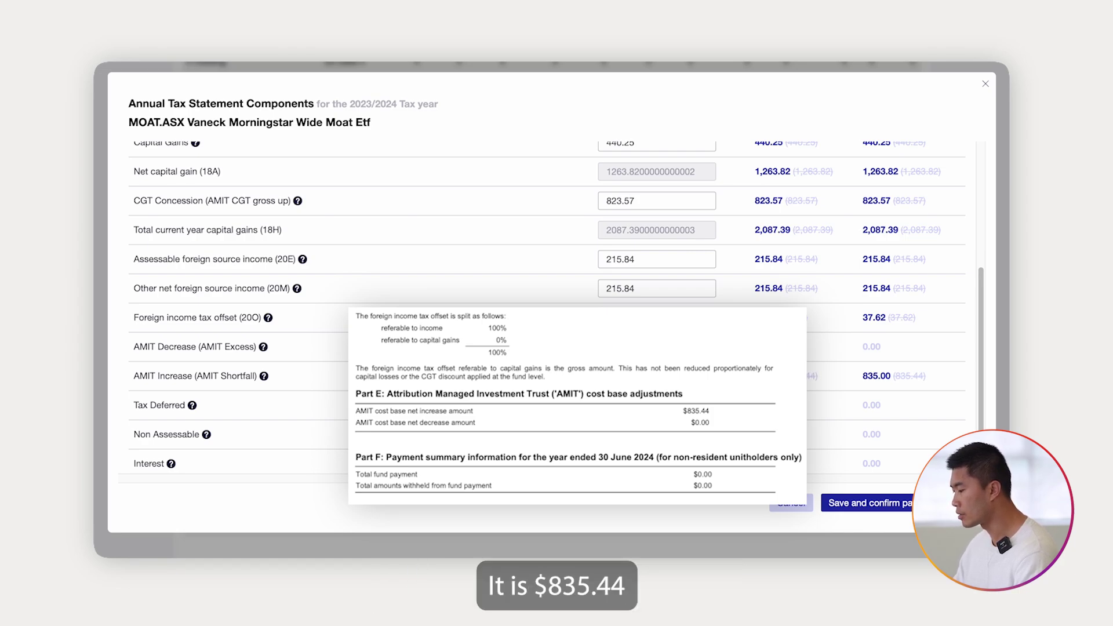
type("44")
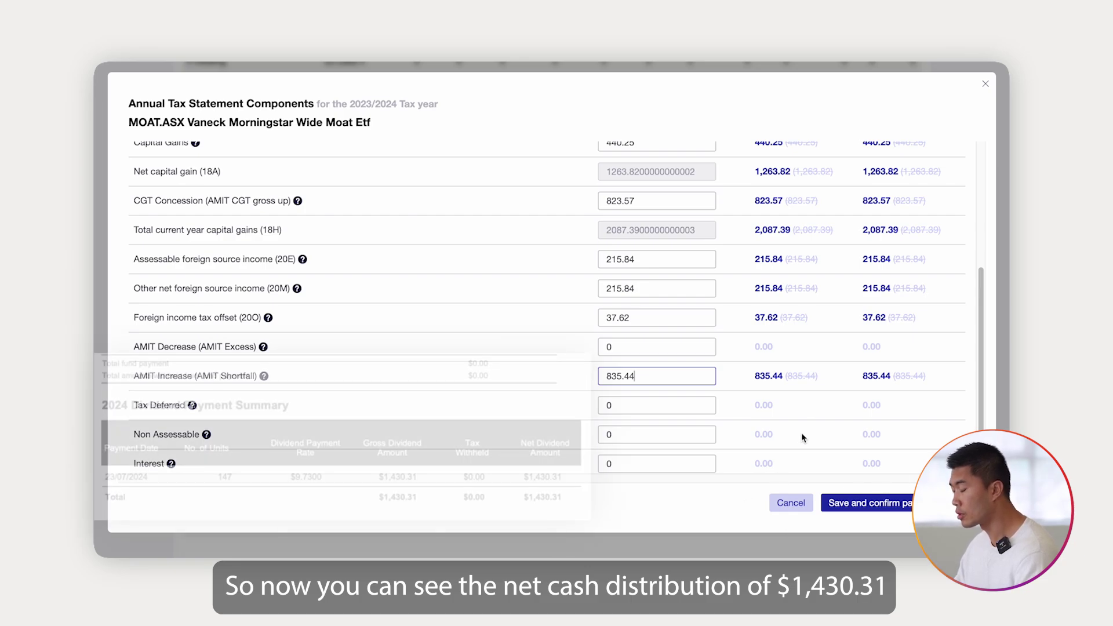
Step: Check the recalculated net amount and the 18A and 18H totals against the MOAT.ASX statement, and save and confirm the payout changes
scroll(801, 432, "down", 1)
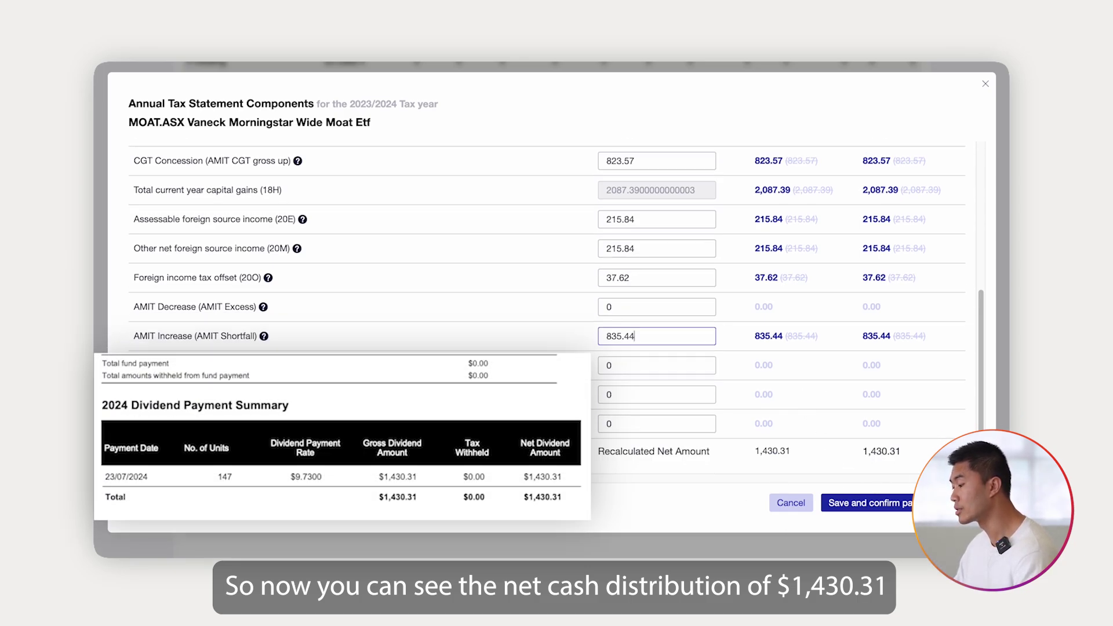
double_click(878, 451)
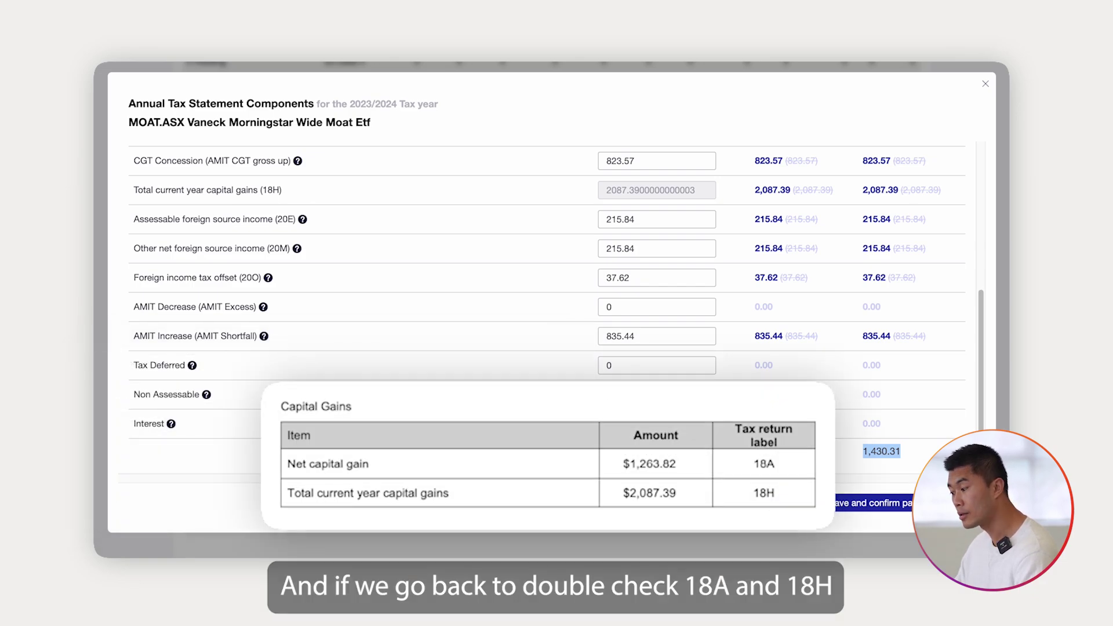
scroll(666, 356, "up", 5)
scroll(667, 356, "down", 2)
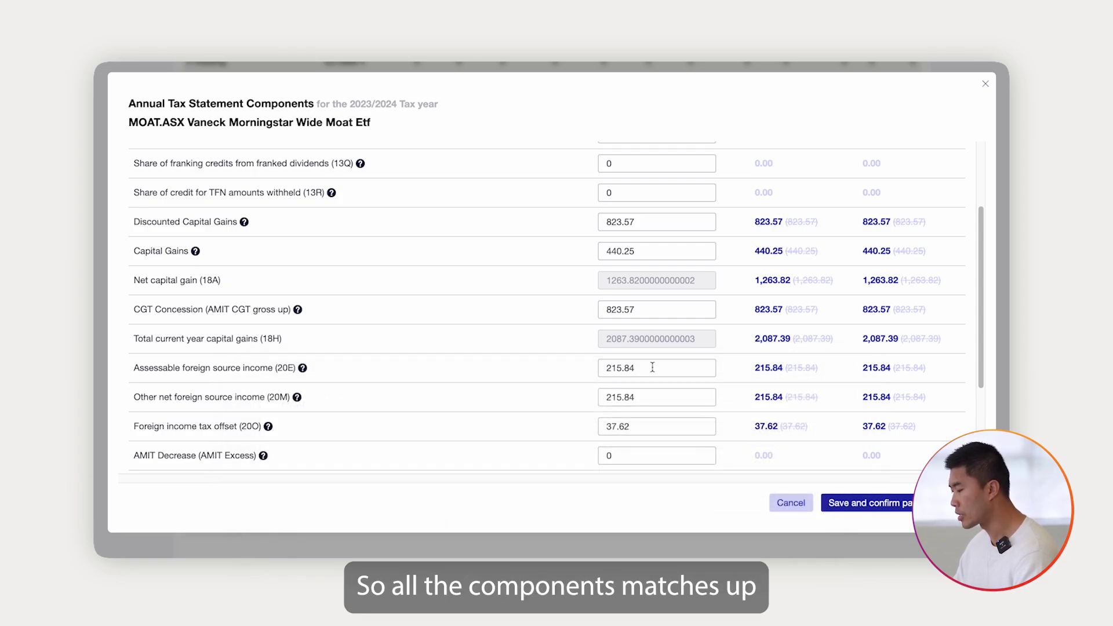
scroll(652, 366, "up", 3)
scroll(654, 371, "up", 1)
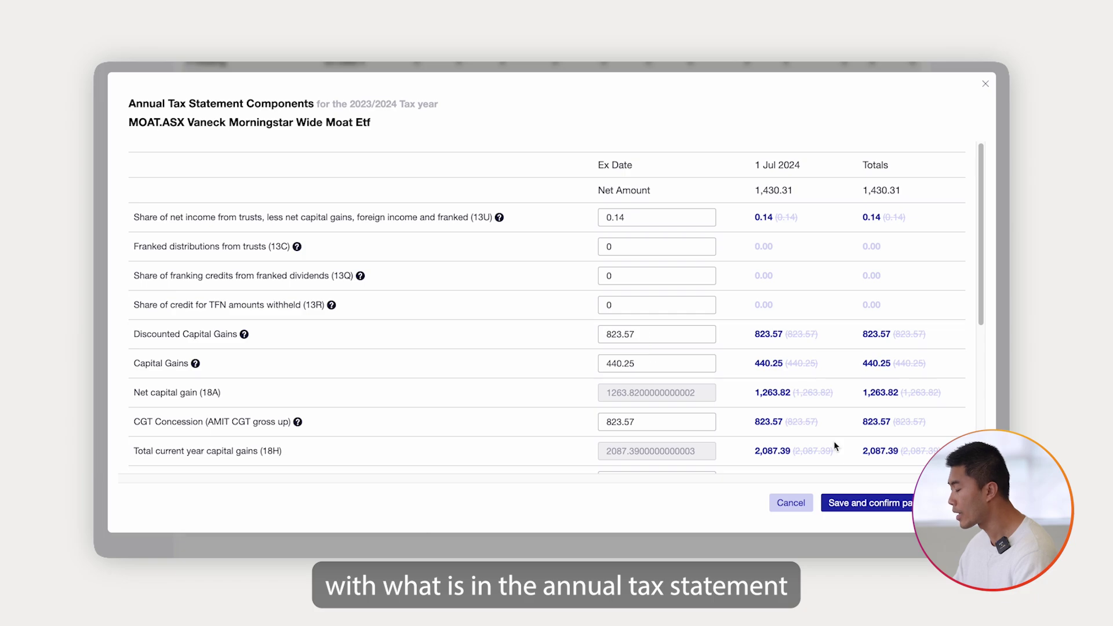
left_click(866, 508)
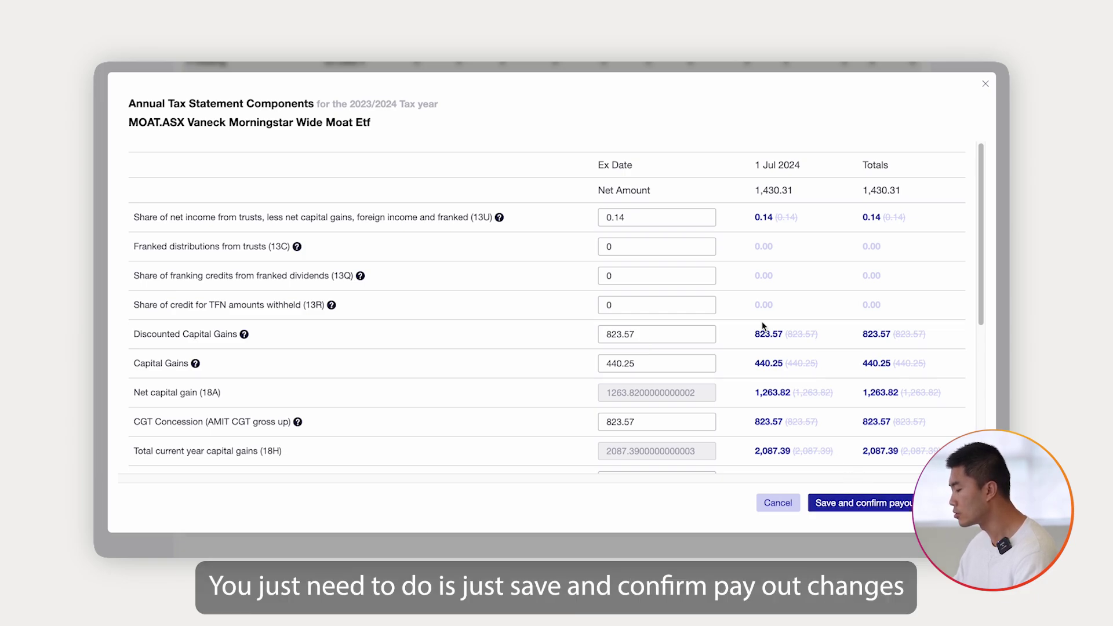